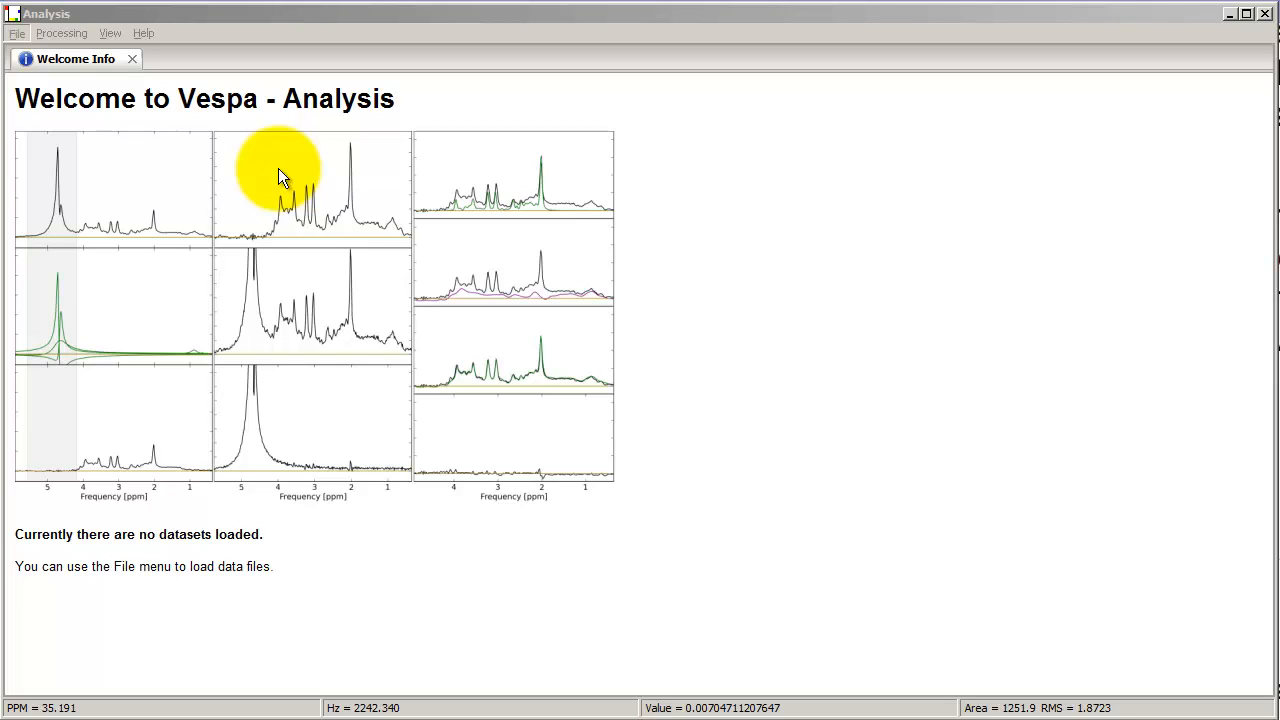
Step: Open the spectral dataset press_cp0.xml from the tutorial_06_fitting_press_te24 folder
{"action": "left_click", "coordinate": [17, 33]}
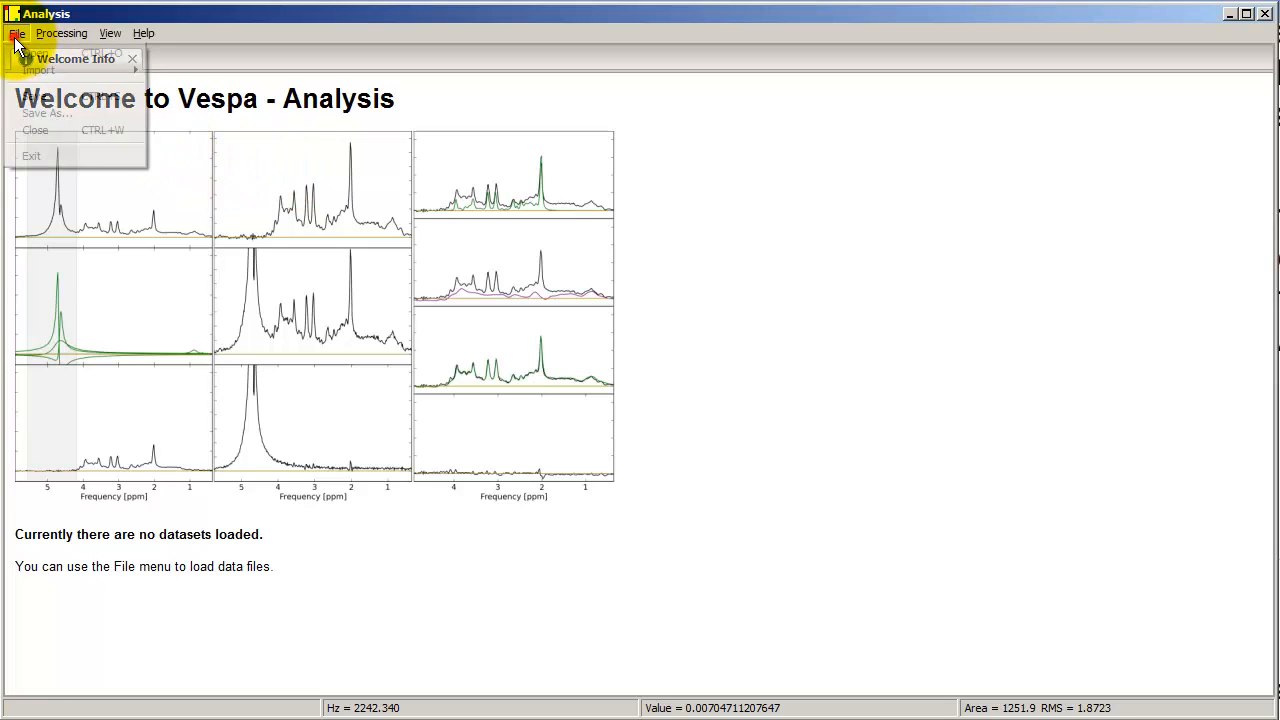
{"action": "left_click", "coordinate": [22, 53]}
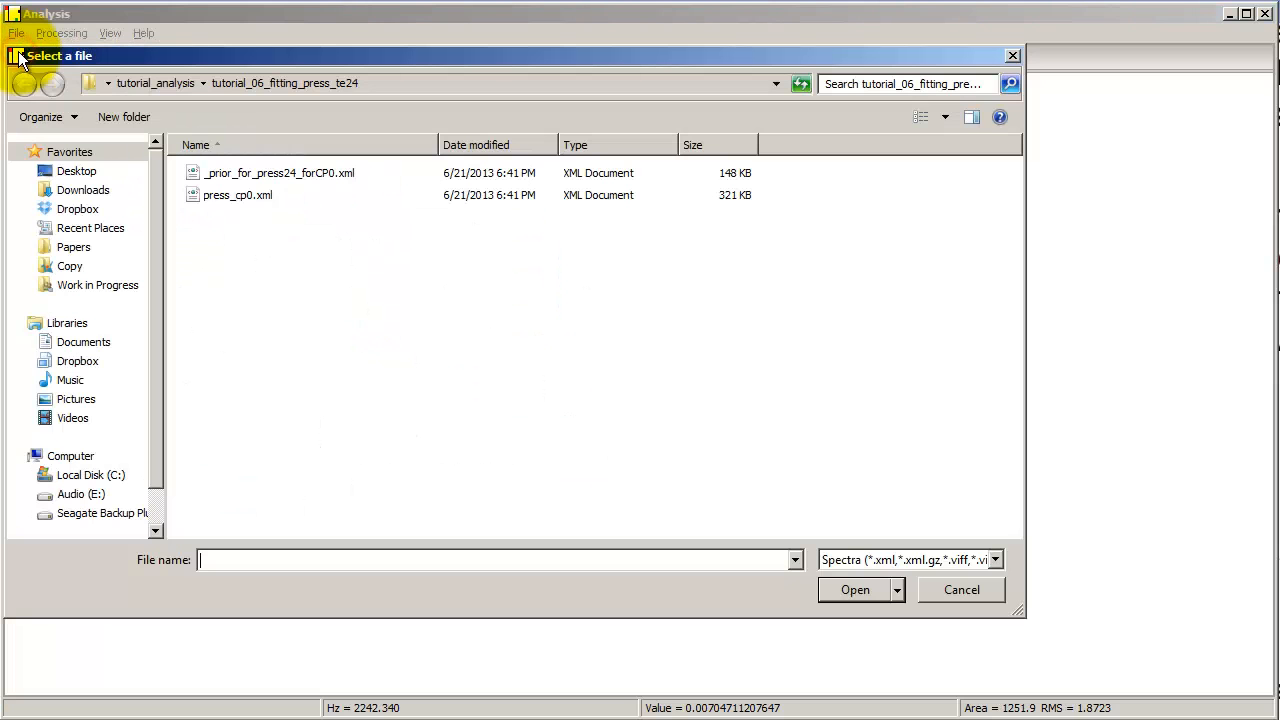
{"action": "double_click", "coordinate": [245, 191]}
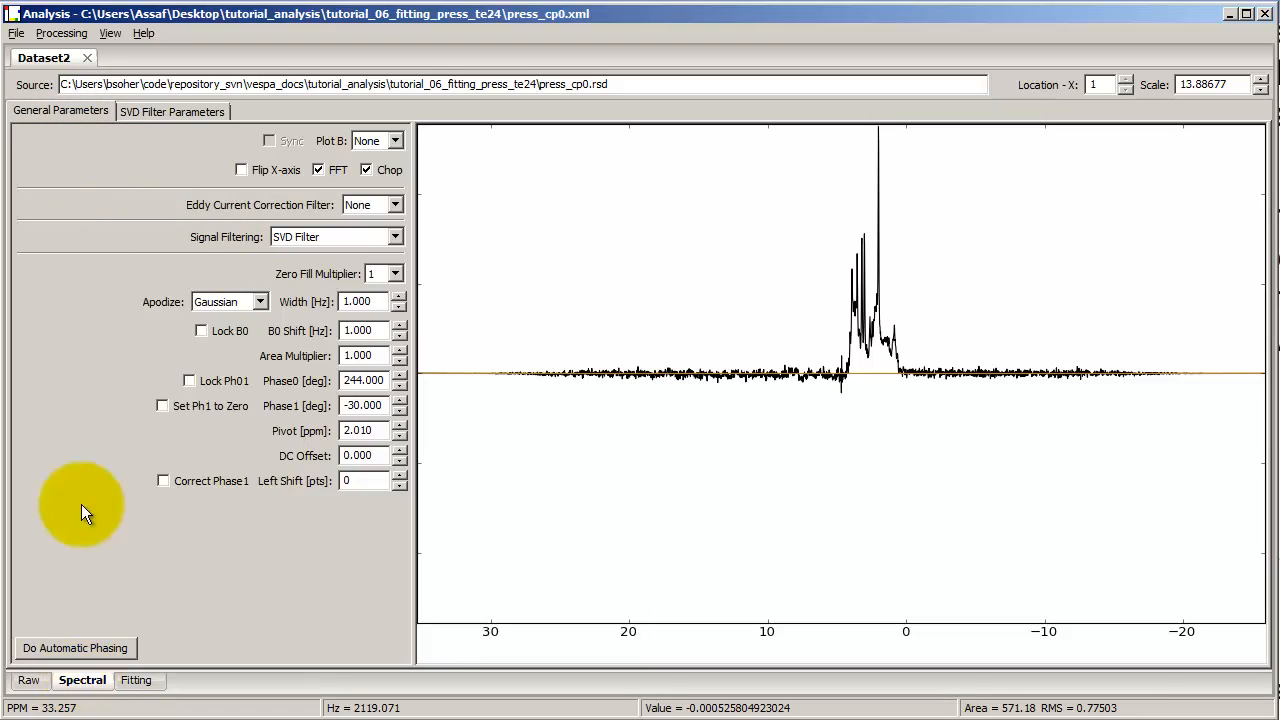
Step: Show the SVD filter parameters and examine the water and metabolite peaks in the three plots between about 6.6 and -1.7 ppm
{"action": "left_click", "coordinate": [160, 112]}
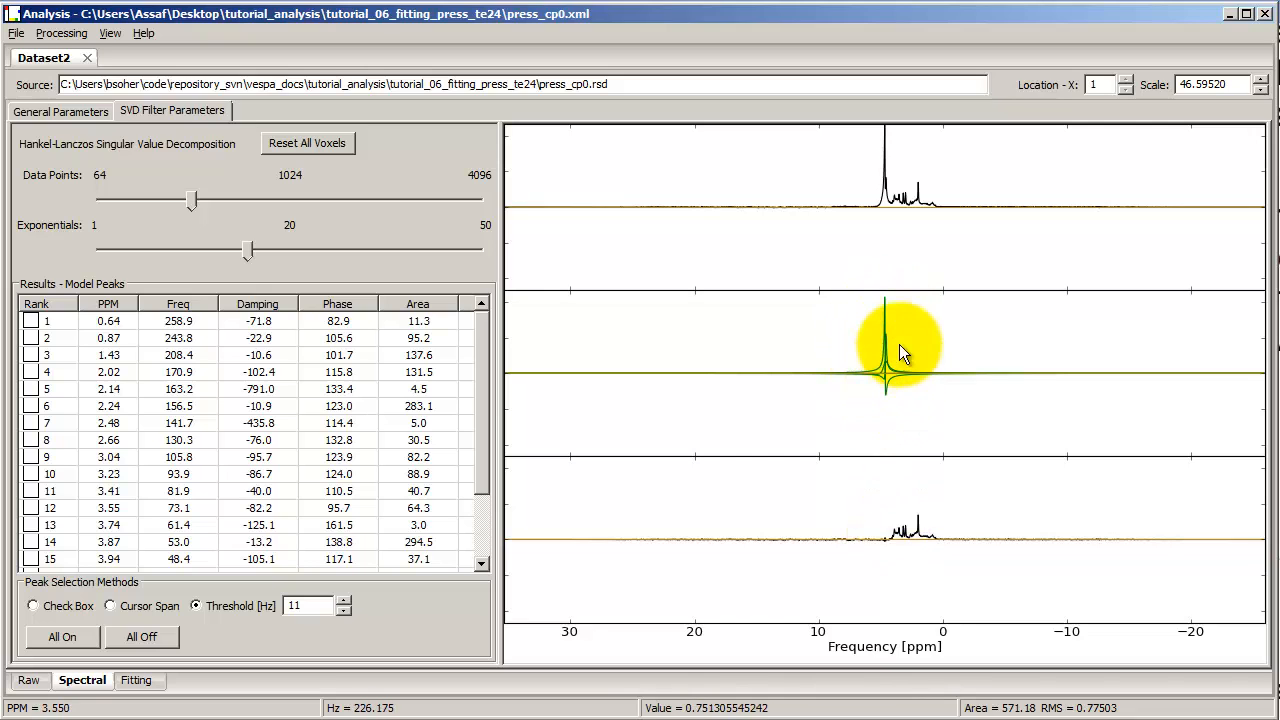
{"action": "left_click", "coordinate": [906, 504]}
{"action": "scroll", "coordinate": [906, 504], "scroll_direction": "up", "scroll_amount": 5}
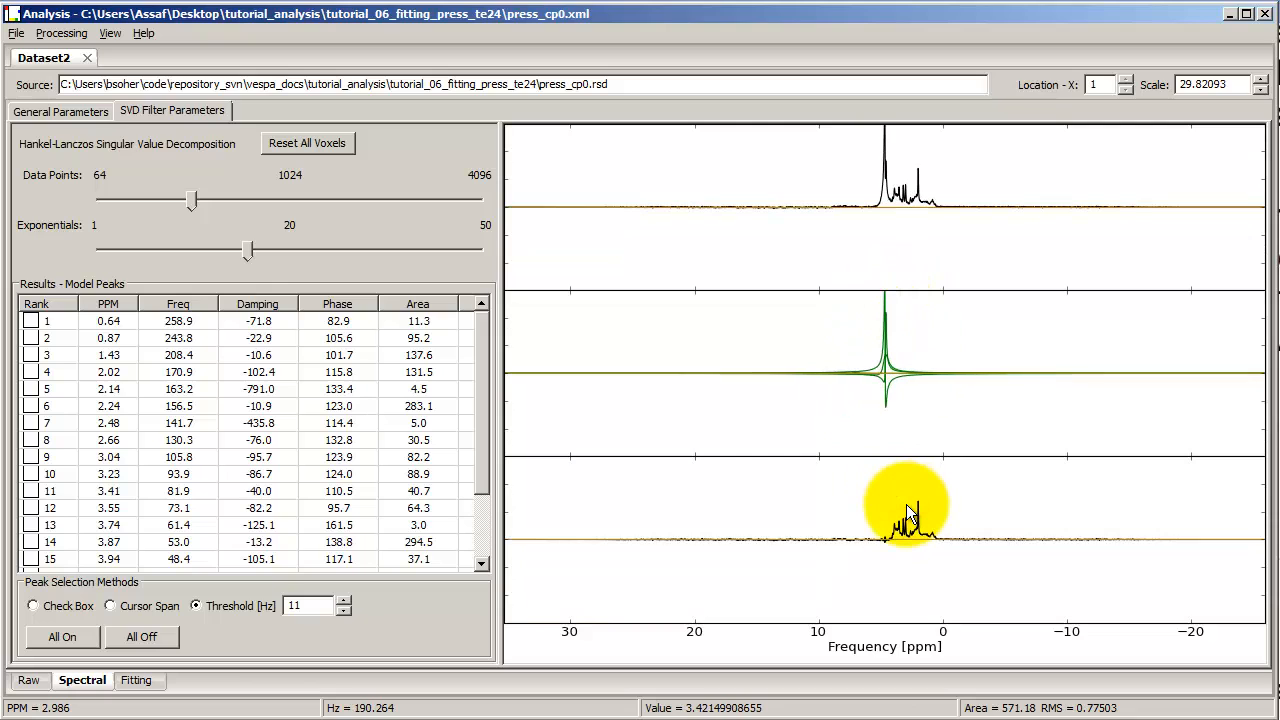
{"action": "scroll", "coordinate": [906, 512], "scroll_direction": "up", "scroll_amount": 1}
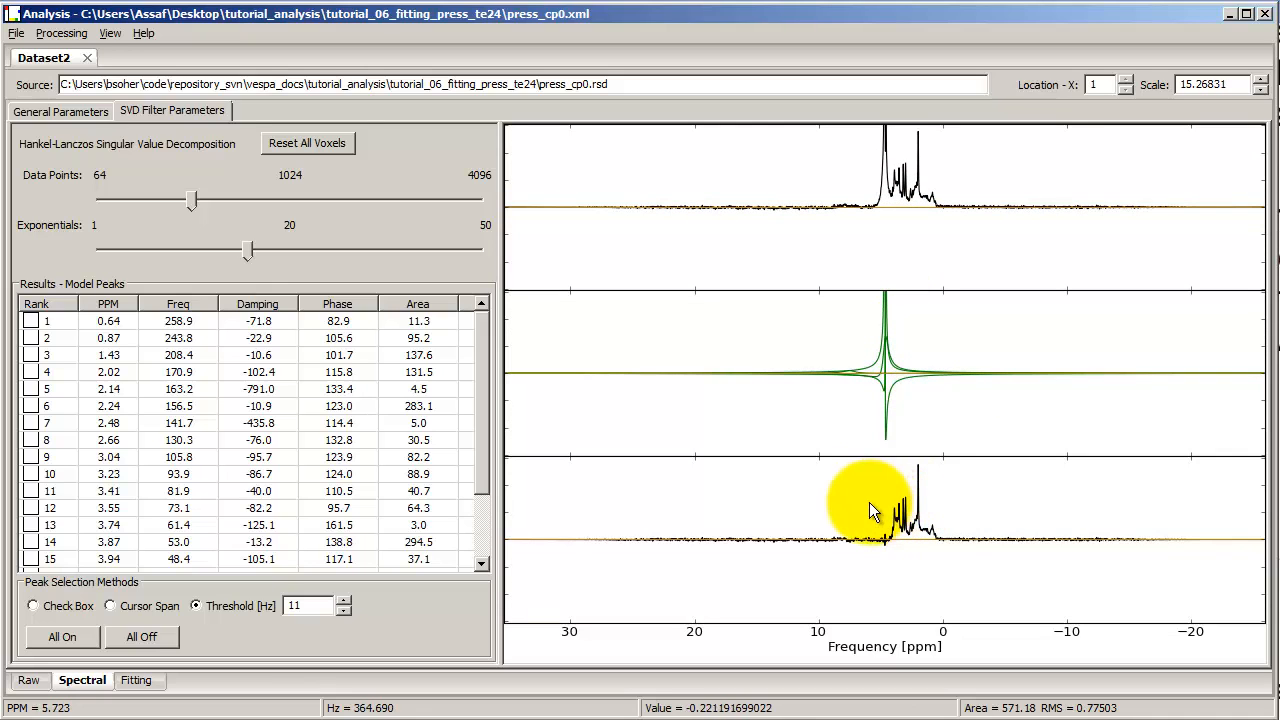
{"action": "left_click_drag", "start_coordinate": [860, 508], "coordinate": [964, 504]}
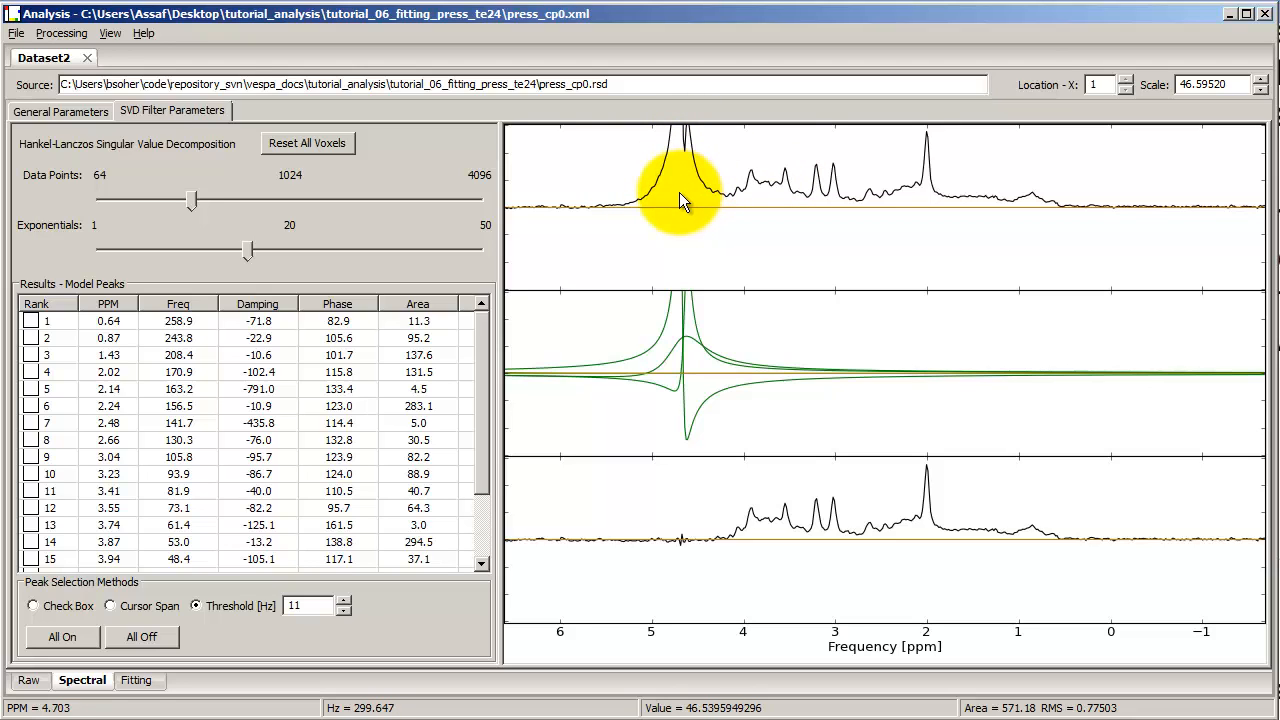
{"action": "scroll", "coordinate": [679, 190], "scroll_direction": "down", "scroll_amount": 2}
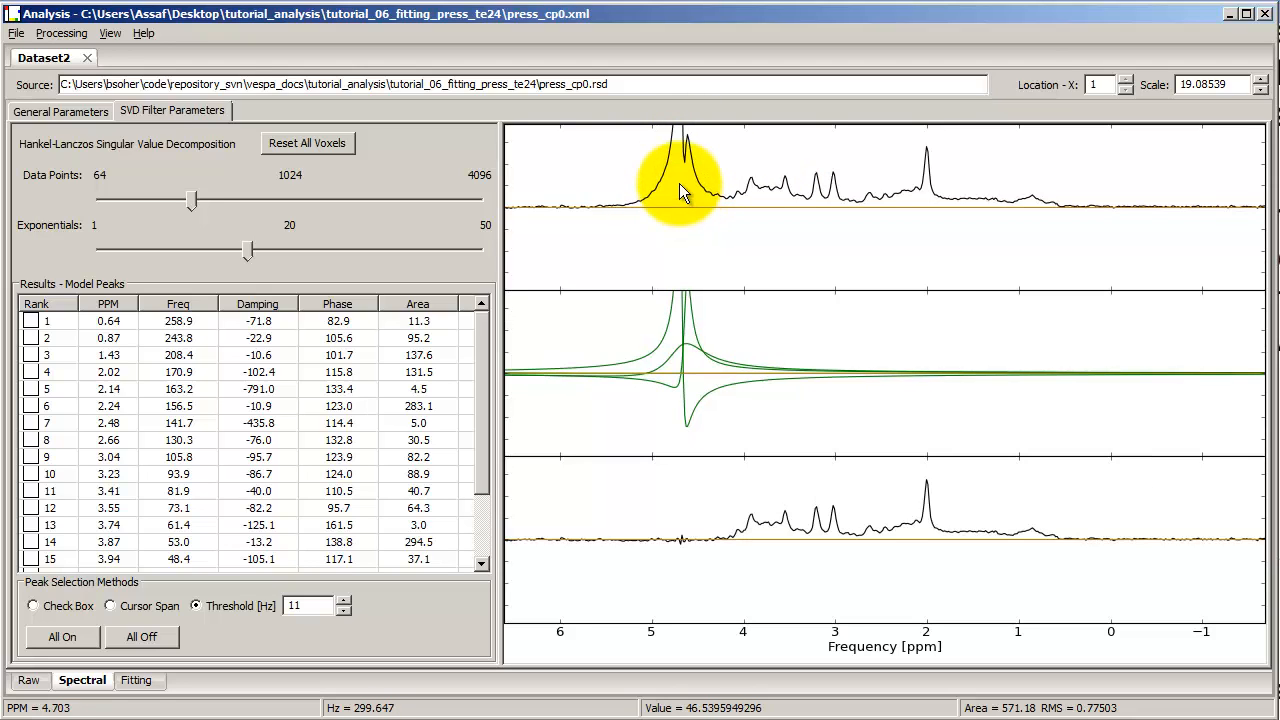
{"action": "scroll", "coordinate": [679, 185], "scroll_direction": "up", "scroll_amount": 2}
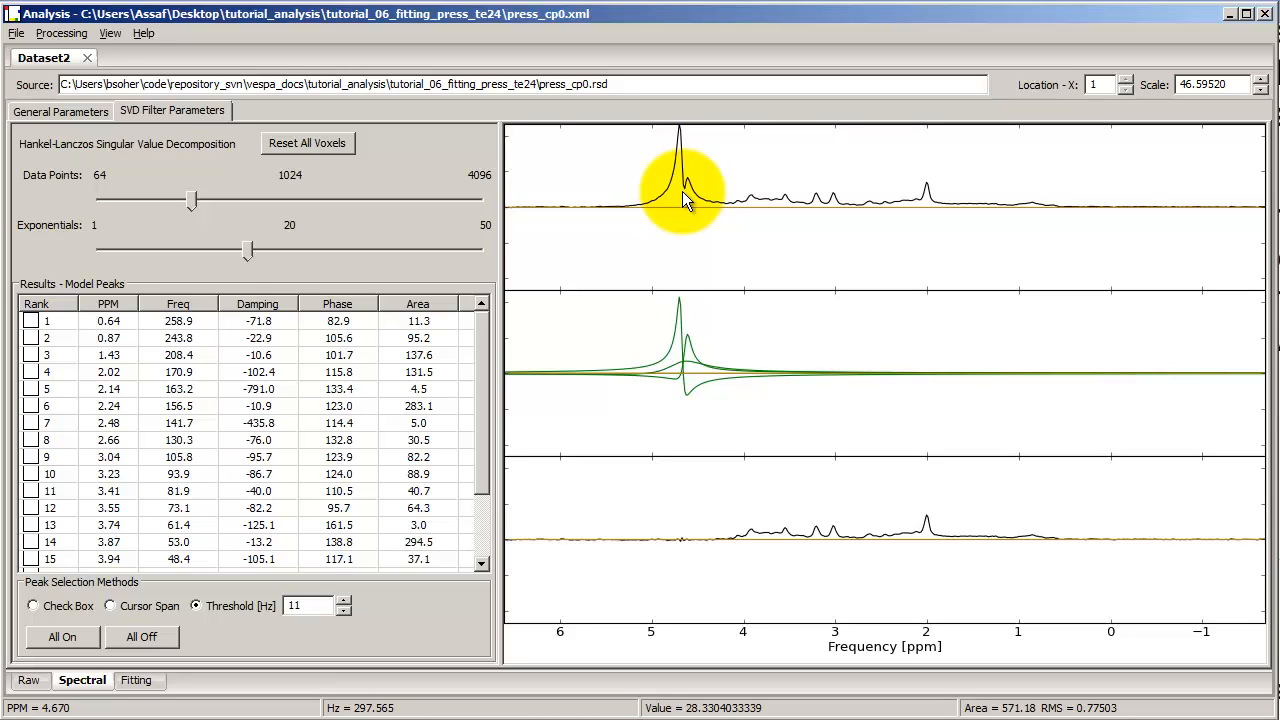
{"action": "scroll", "coordinate": [682, 191], "scroll_direction": "down", "scroll_amount": 3}
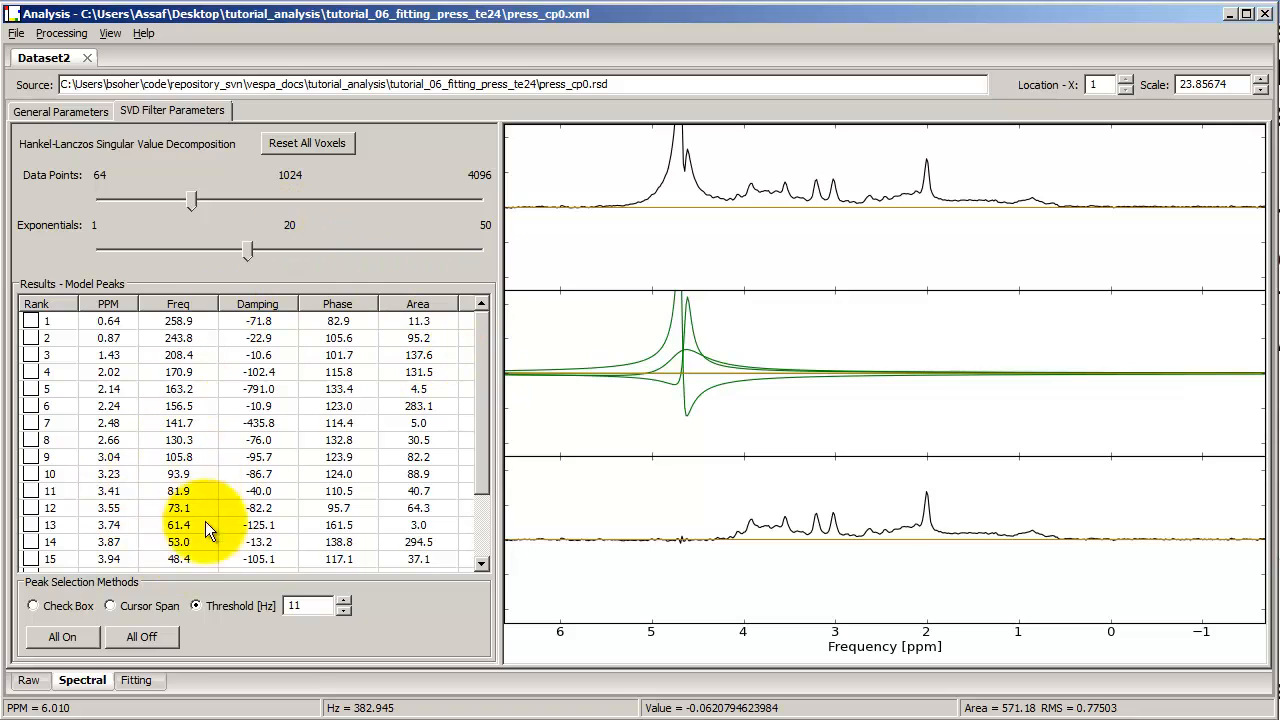
Step: Deselect model peaks 20, 17, 18 and 19 so the SVD filter removes no signal
{"action": "mouse_move", "coordinate": [480, 434]}
{"action": "left_mouse_down"}
{"action": "mouse_move", "coordinate": [491, 514]}
{"action": "mouse_move", "coordinate": [485, 414]}
{"action": "left_mouse_up"}
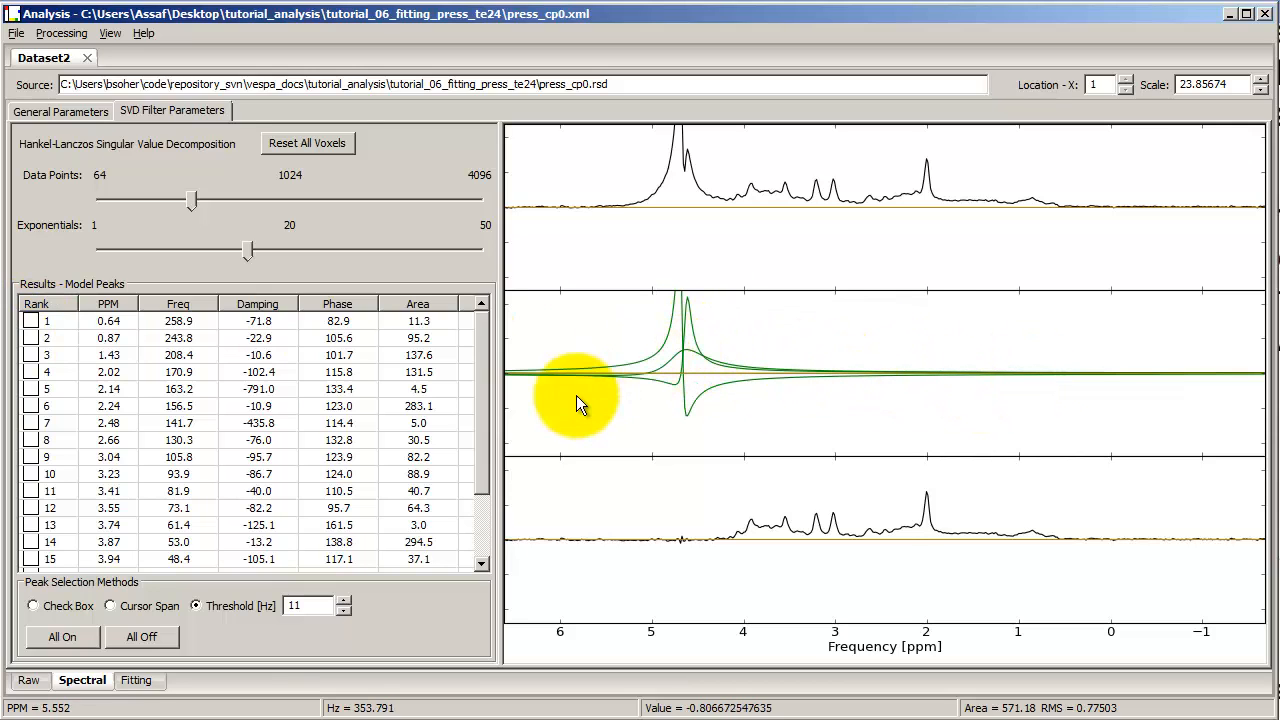
{"action": "left_click_drag", "start_coordinate": [484, 394], "coordinate": [478, 461]}
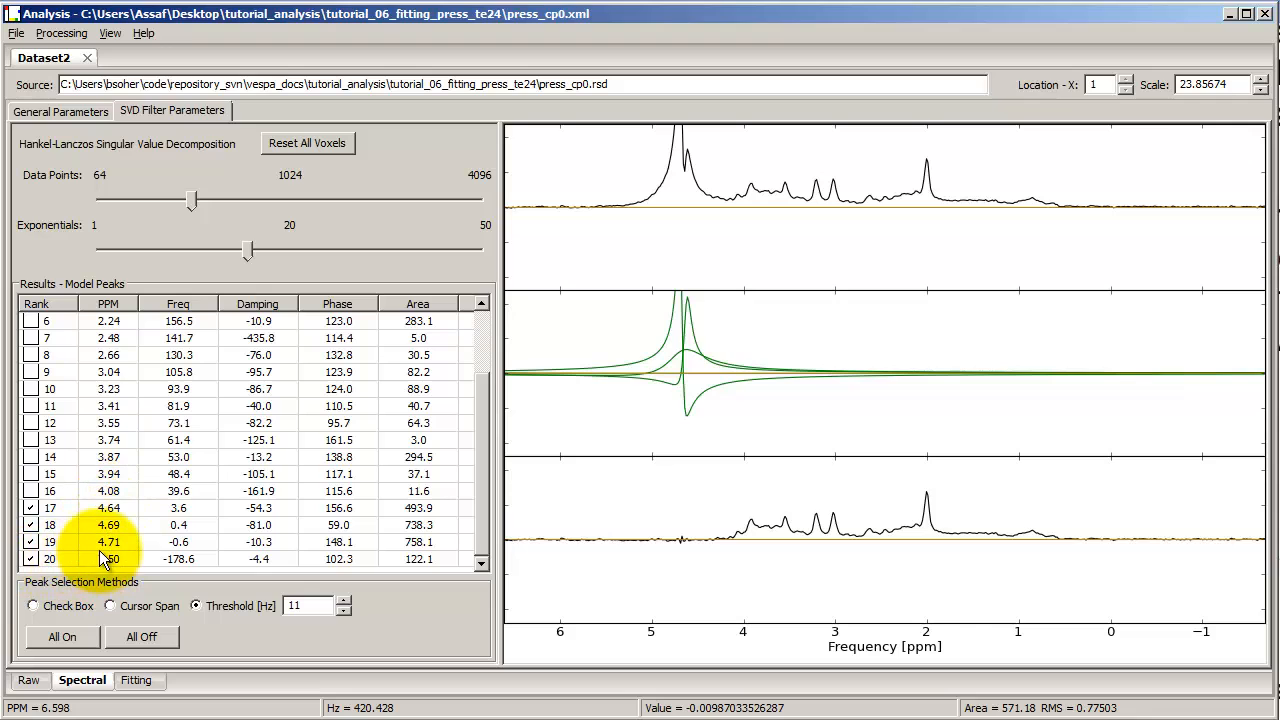
{"action": "left_click", "coordinate": [31, 560]}
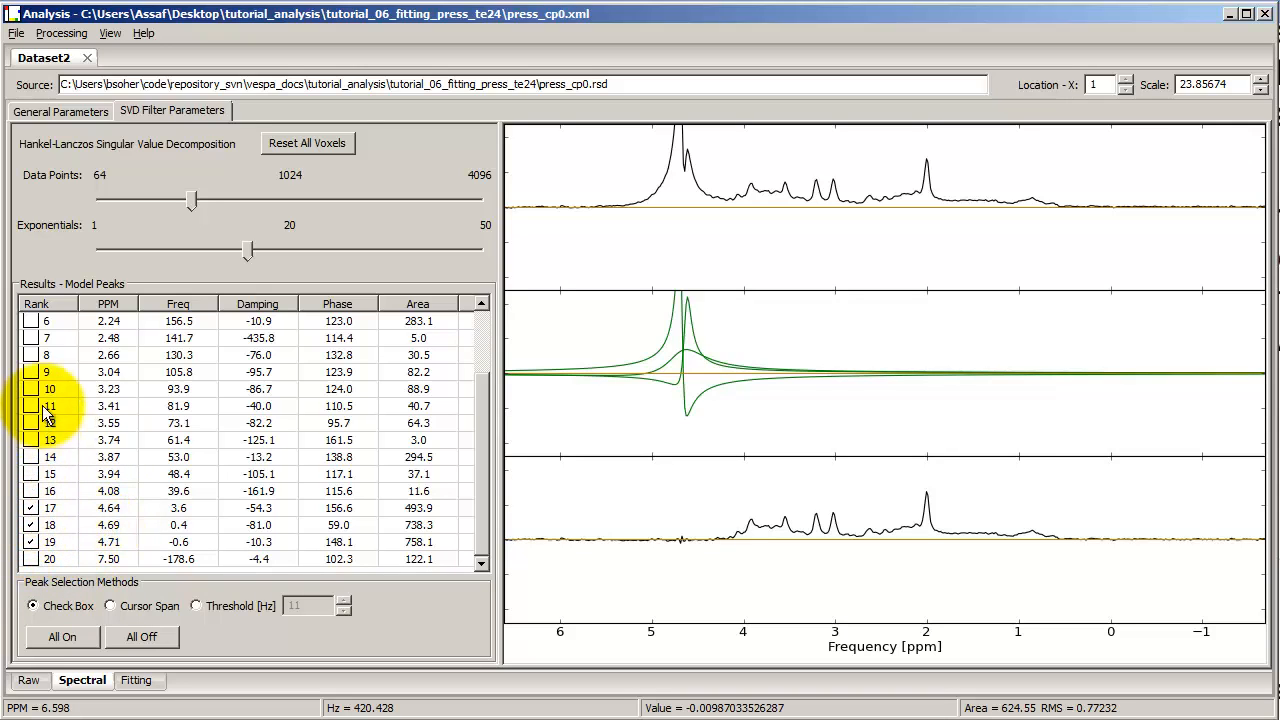
{"action": "left_click", "coordinate": [31, 509]}
{"action": "left_click", "coordinate": [31, 525]}
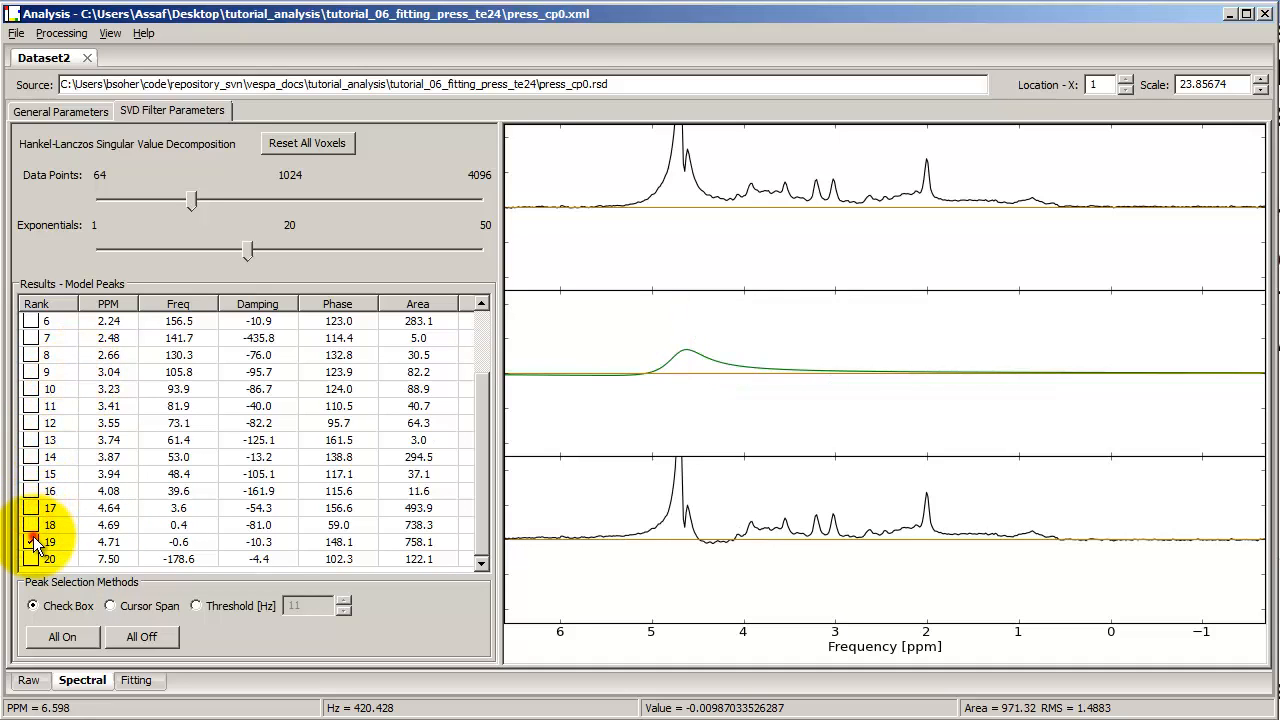
{"action": "left_click", "coordinate": [31, 542]}
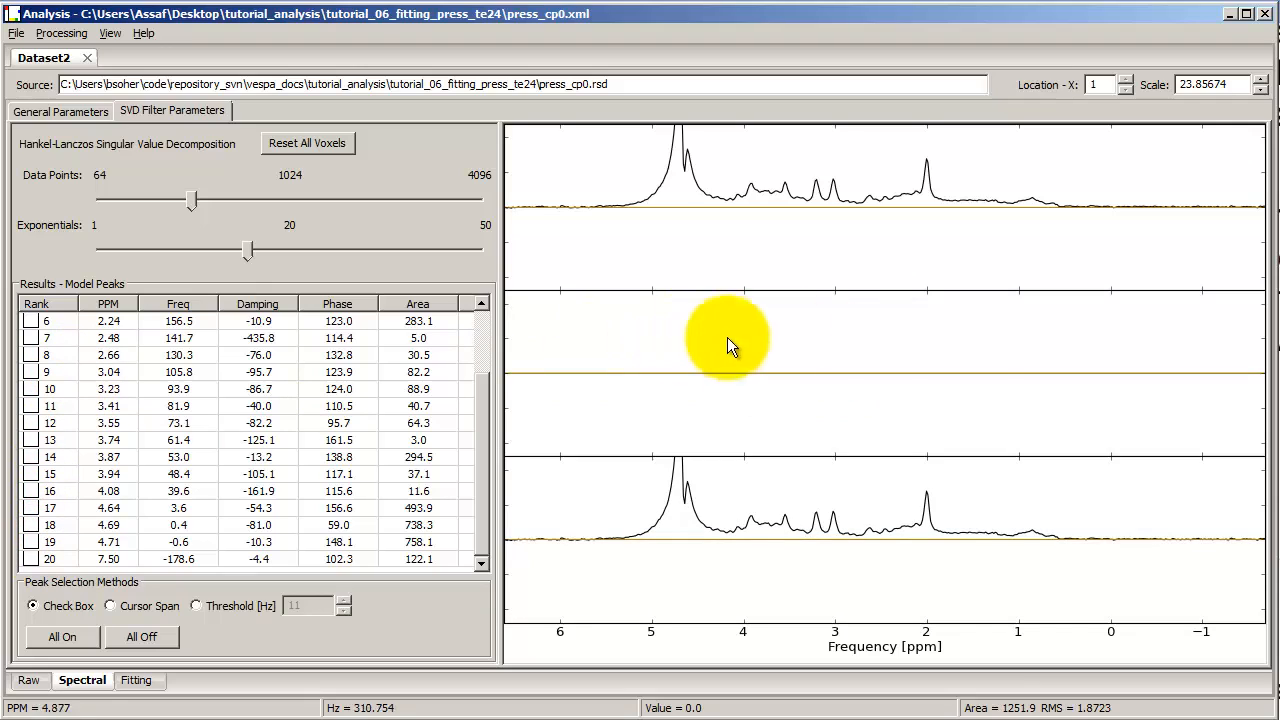
Step: Reselect the water model peaks 19, 18 and 17 for removal by the SVD filter
{"action": "left_click", "coordinate": [31, 542]}
{"action": "left_click", "coordinate": [31, 525]}
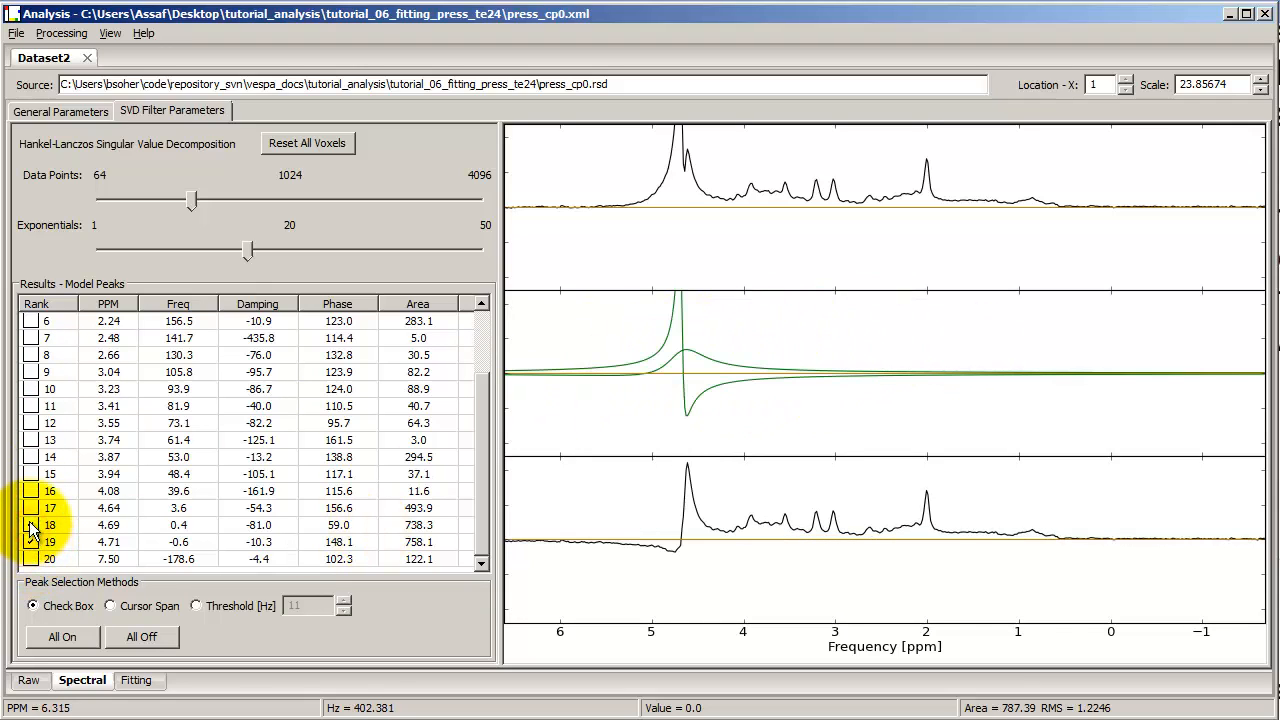
{"action": "left_click", "coordinate": [31, 508]}
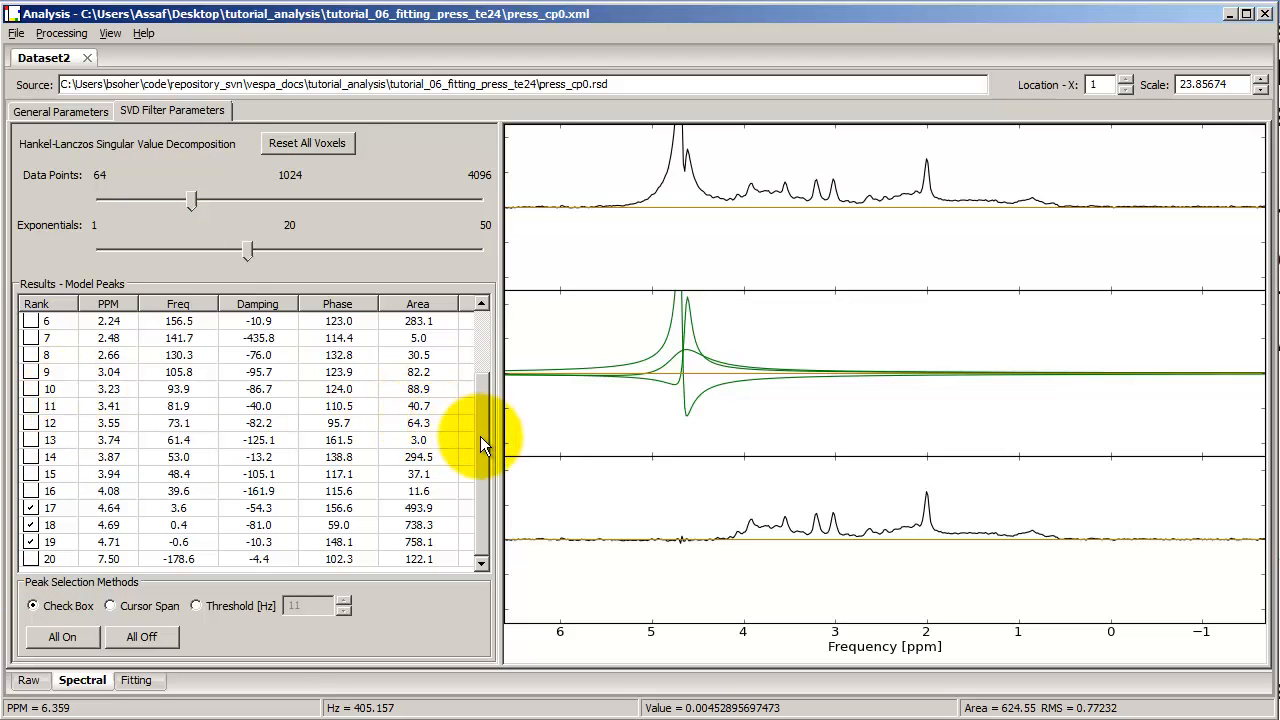
Step: Sort the model peaks by frequency, damping and phase, and return the table to ascending PPM order
{"action": "left_click_drag", "start_coordinate": [480, 436], "coordinate": [480, 389]}
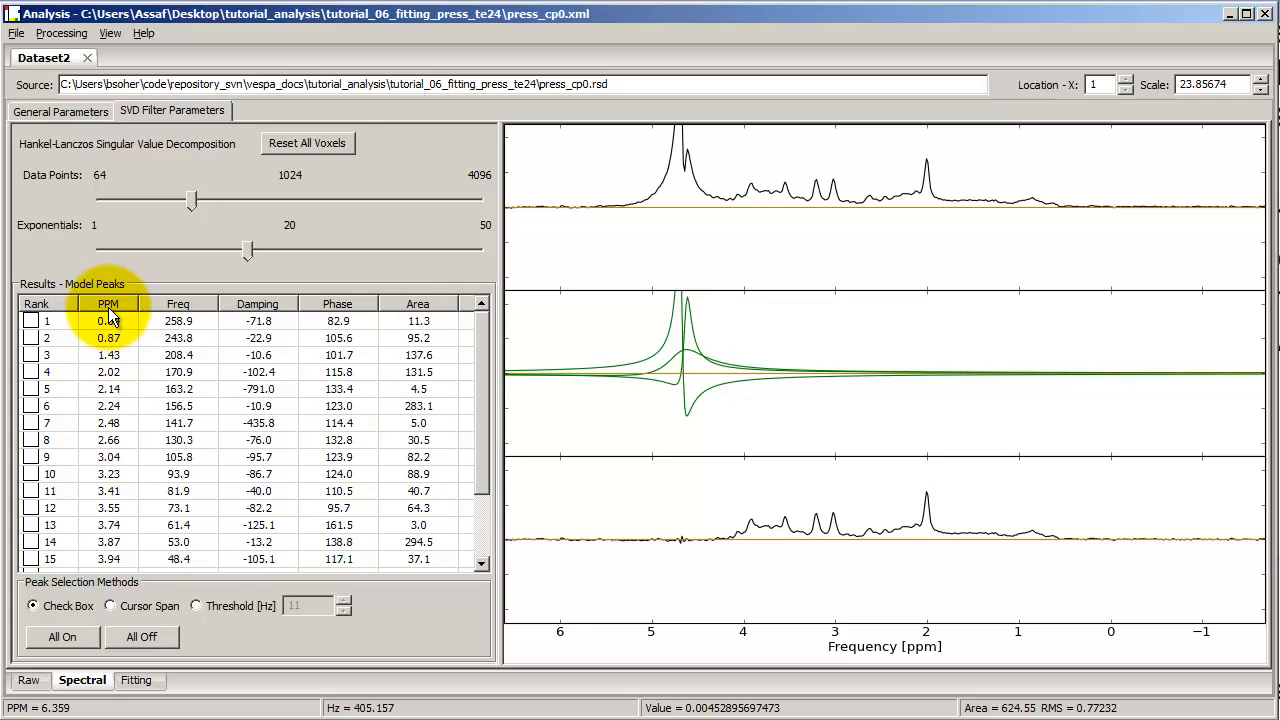
{"action": "left_click", "coordinate": [160, 306]}
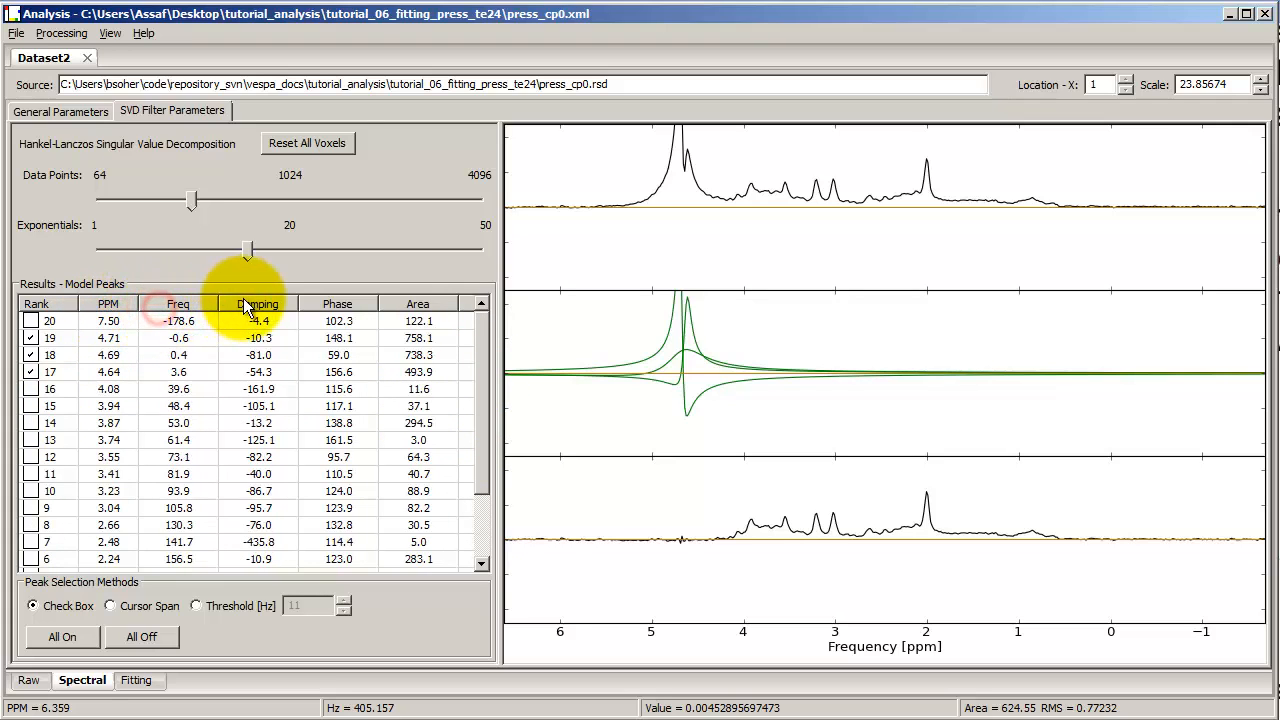
{"action": "left_click", "coordinate": [245, 304]}
{"action": "left_click", "coordinate": [336, 305]}
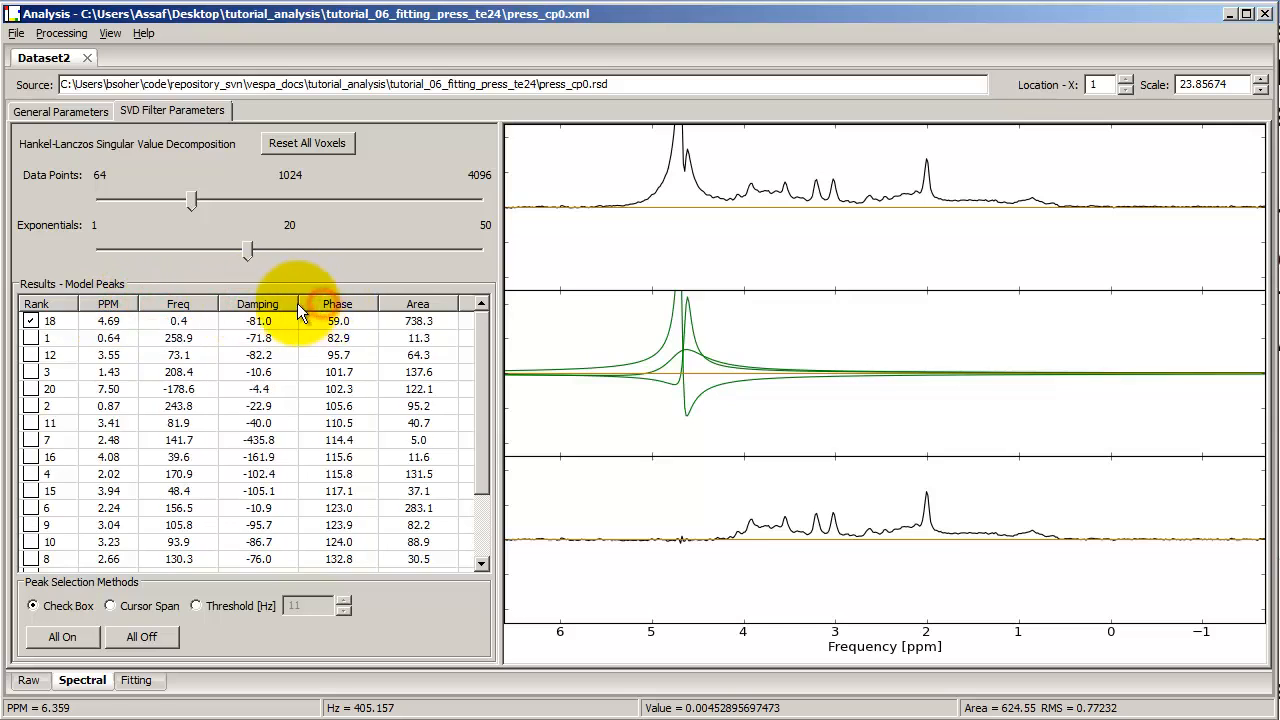
{"action": "left_click", "coordinate": [121, 303]}
{"action": "left_click", "coordinate": [120, 304]}
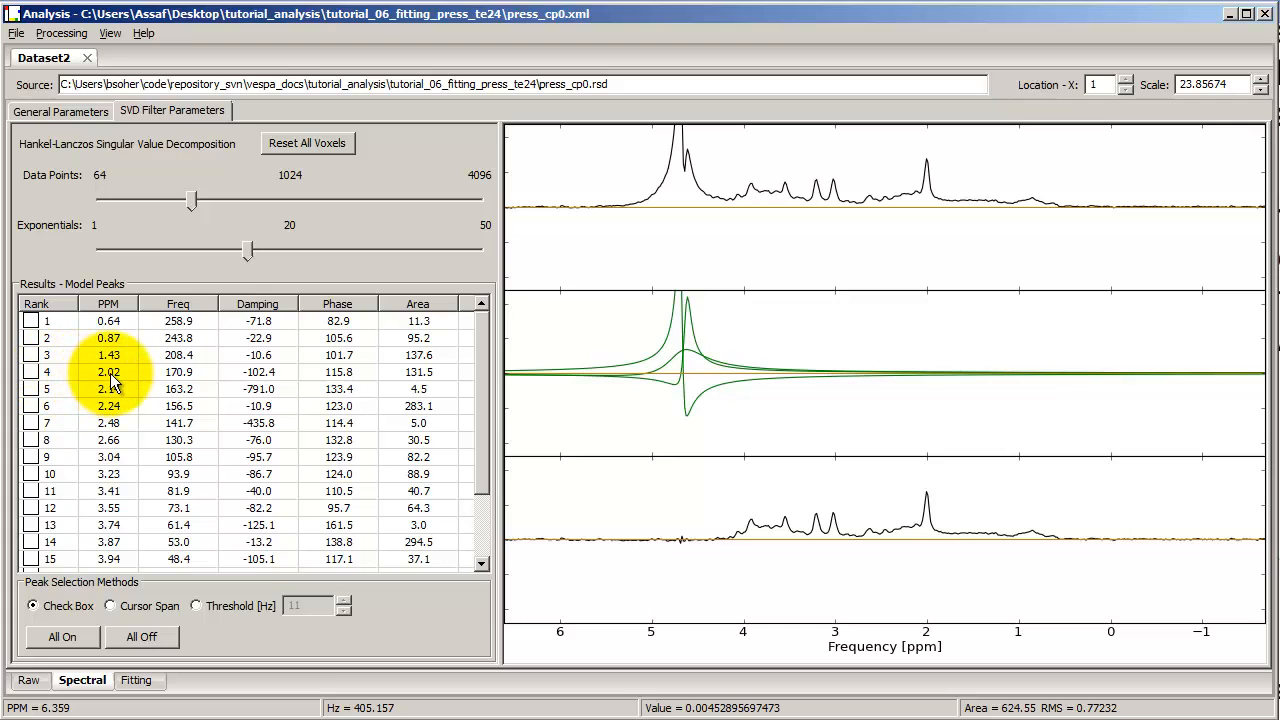
Step: Add model peak 4 at 2.02 ppm to the signals removed by the SVD filter
{"action": "left_click", "coordinate": [32, 373]}
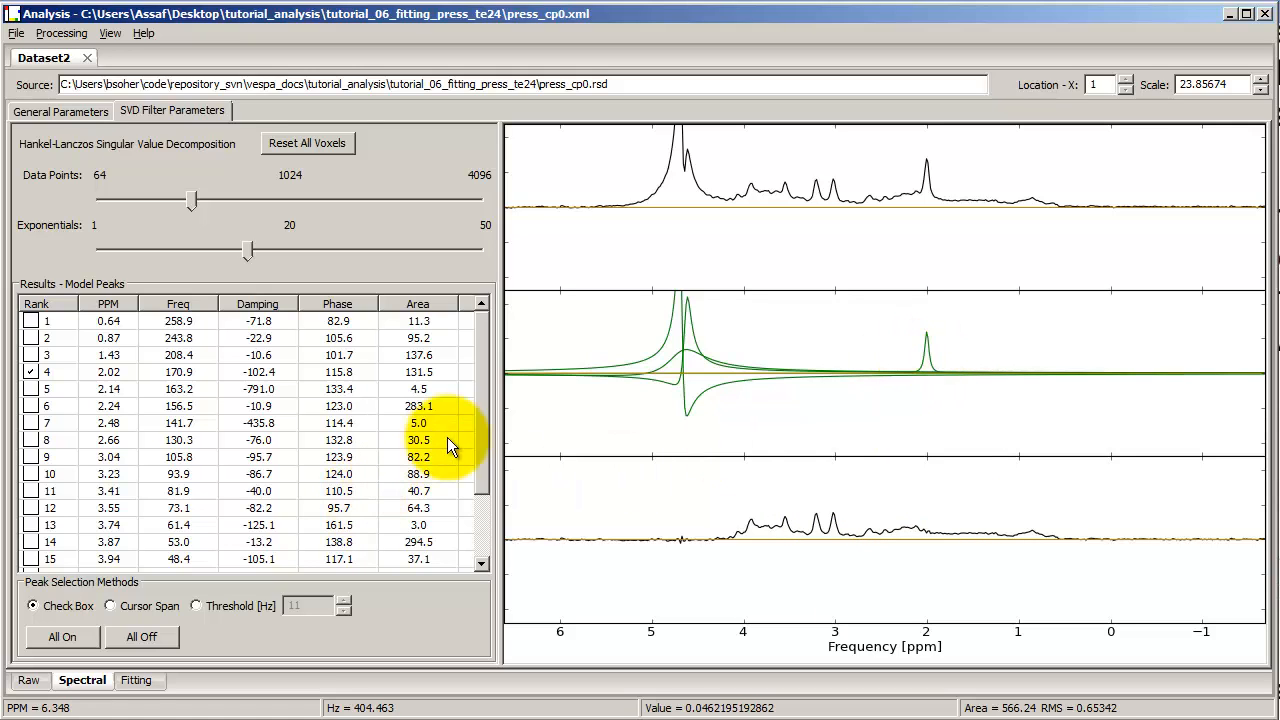
{"action": "scroll", "coordinate": [476, 460], "scroll_direction": "down", "scroll_amount": 2}
{"action": "scroll", "coordinate": [470, 430], "scroll_direction": "up", "scroll_amount": 2}
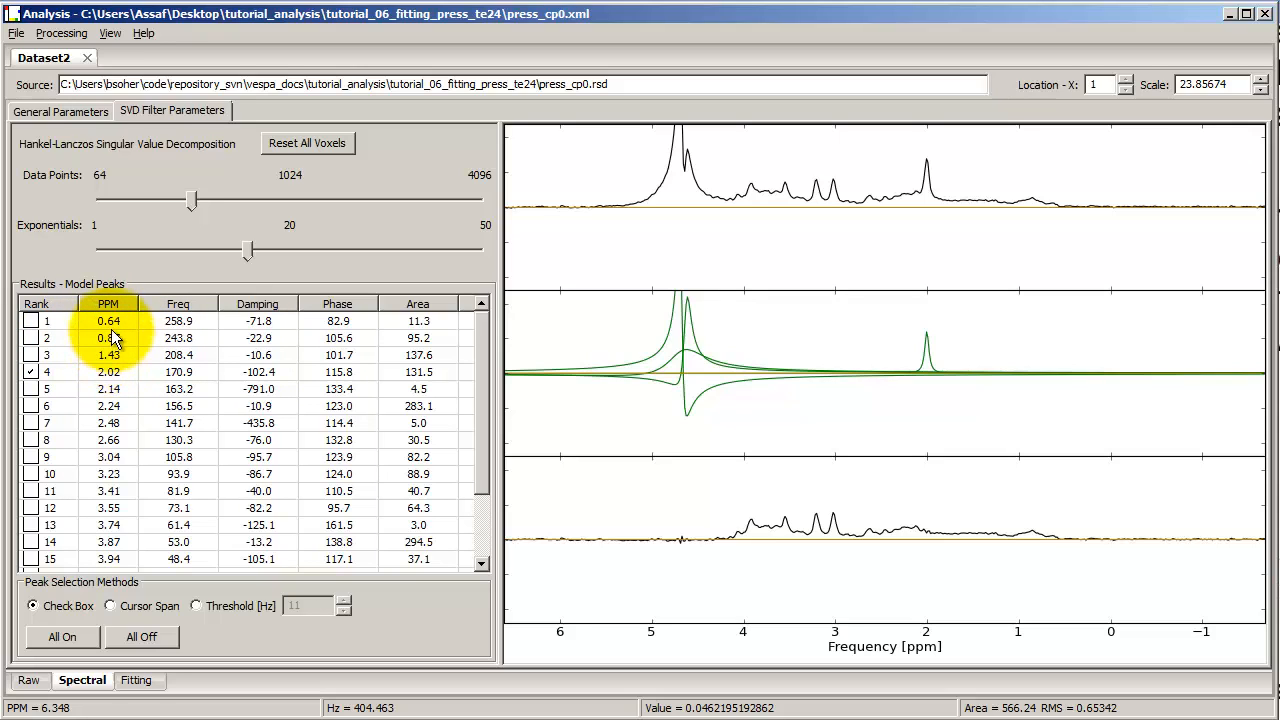
Step: Add model peaks 3, 2 and 1 to the SVD filter selection and deselect peak 4
{"action": "left_click", "coordinate": [31, 355]}
{"action": "left_click", "coordinate": [31, 338]}
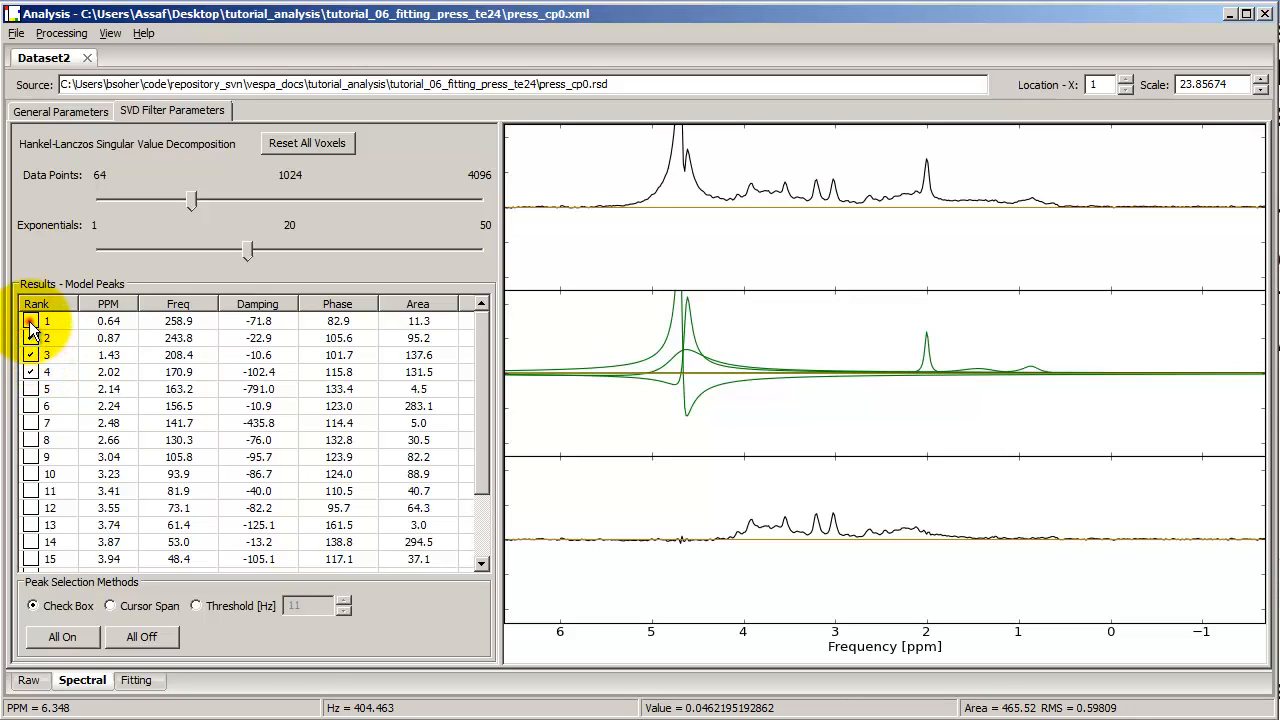
{"action": "left_click", "coordinate": [31, 321]}
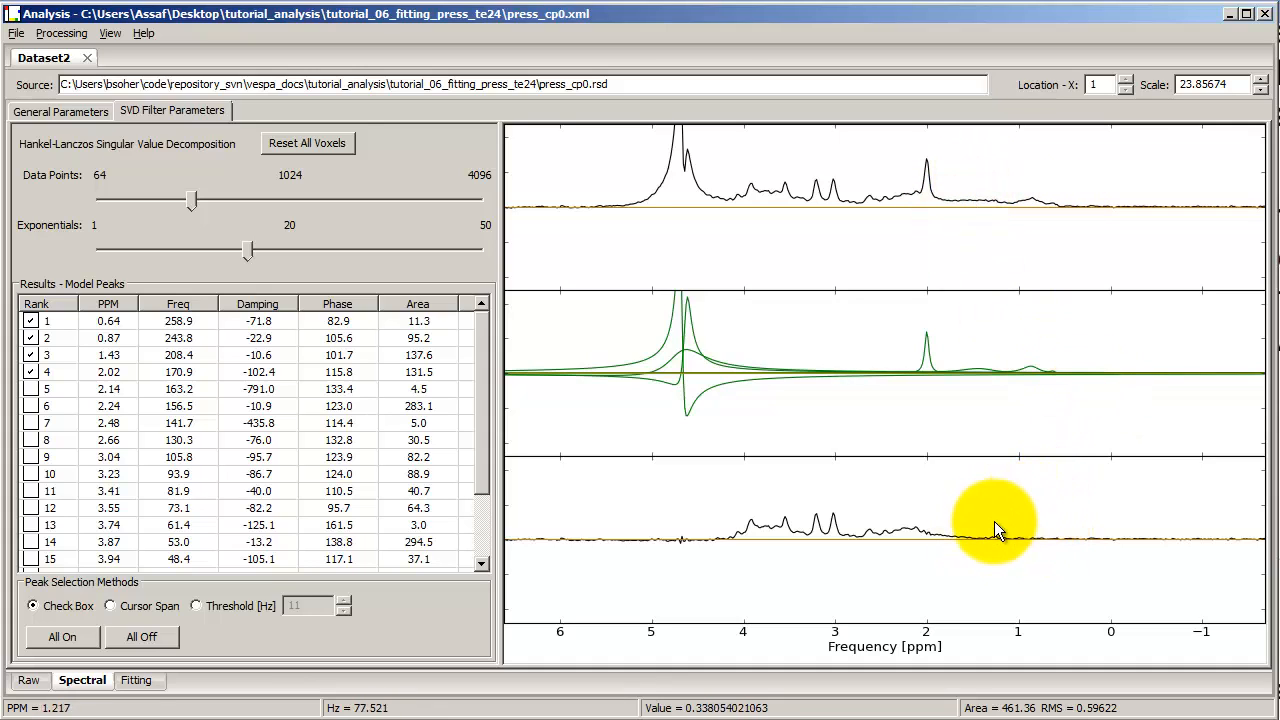
{"action": "left_click", "coordinate": [30, 371]}
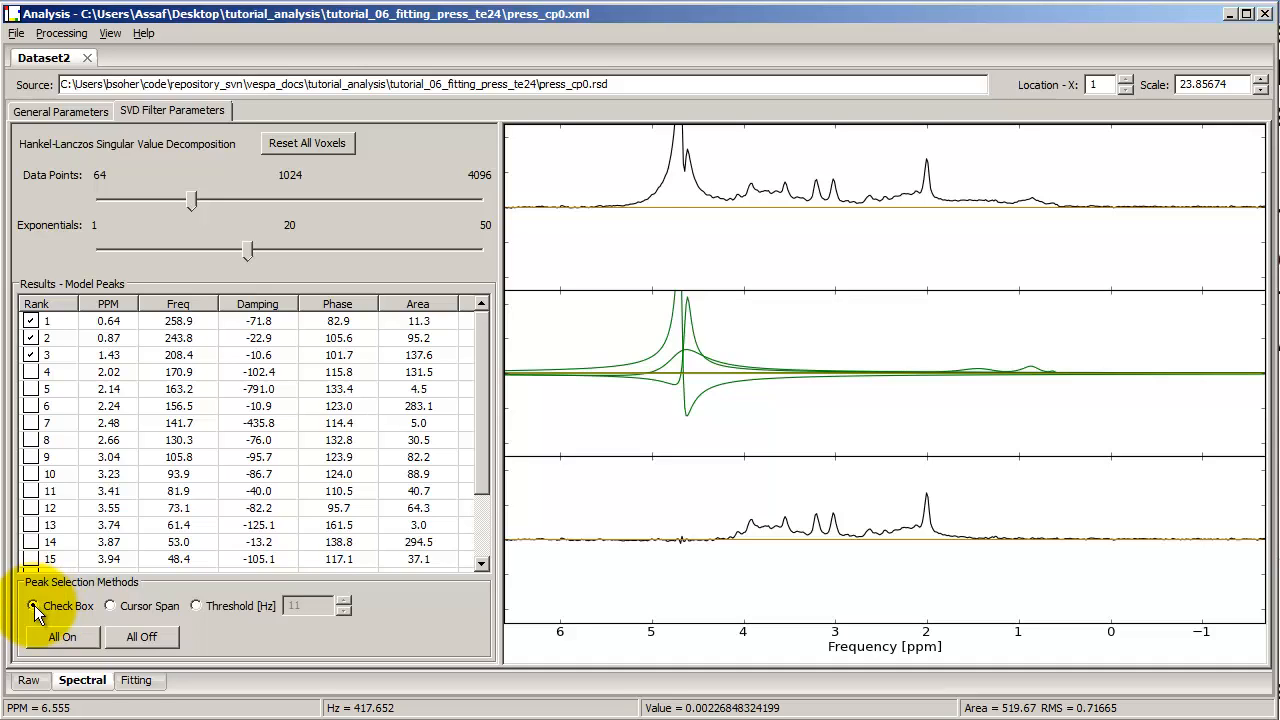
Step: Try to select the water peaks with the Cursor Span method over about 5.2 to 3.3 ppm, and restore the view to the metabolite range
{"action": "left_click", "coordinate": [109, 605]}
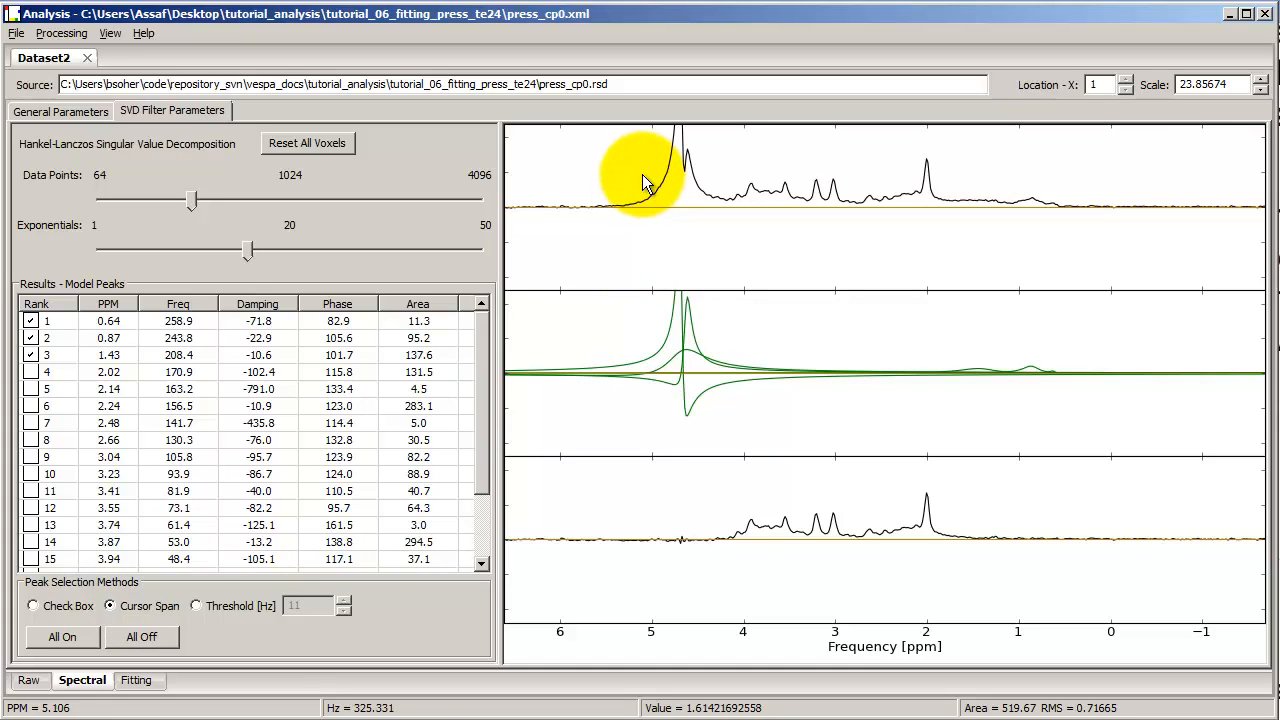
{"action": "left_click_drag", "start_coordinate": [634, 172], "coordinate": [806, 166]}
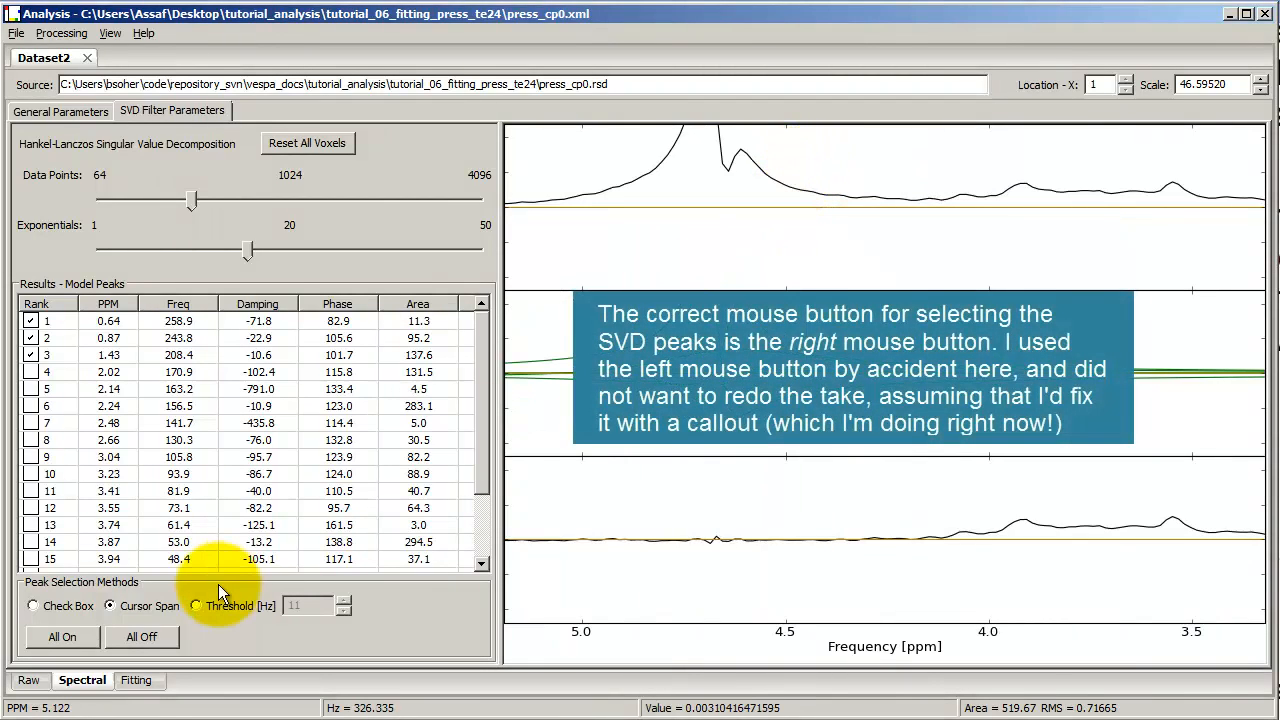
{"action": "left_click", "coordinate": [655, 203]}
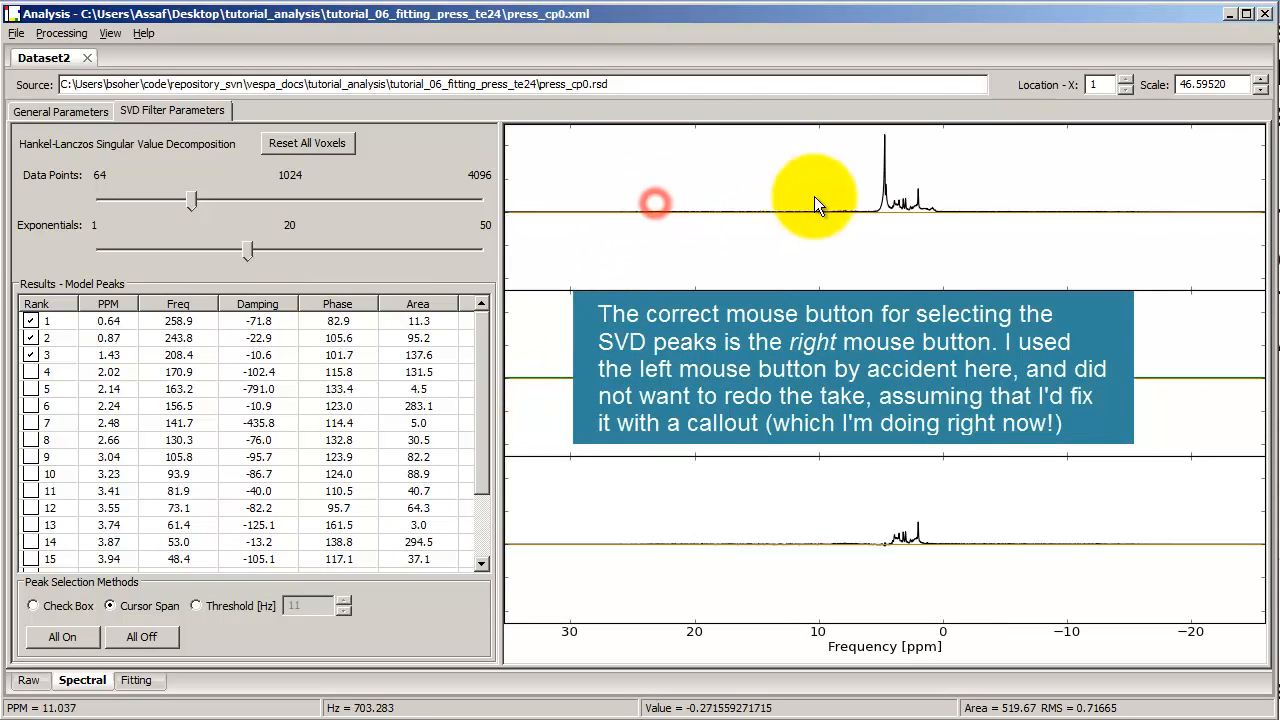
{"action": "left_click_drag", "start_coordinate": [862, 195], "coordinate": [954, 203]}
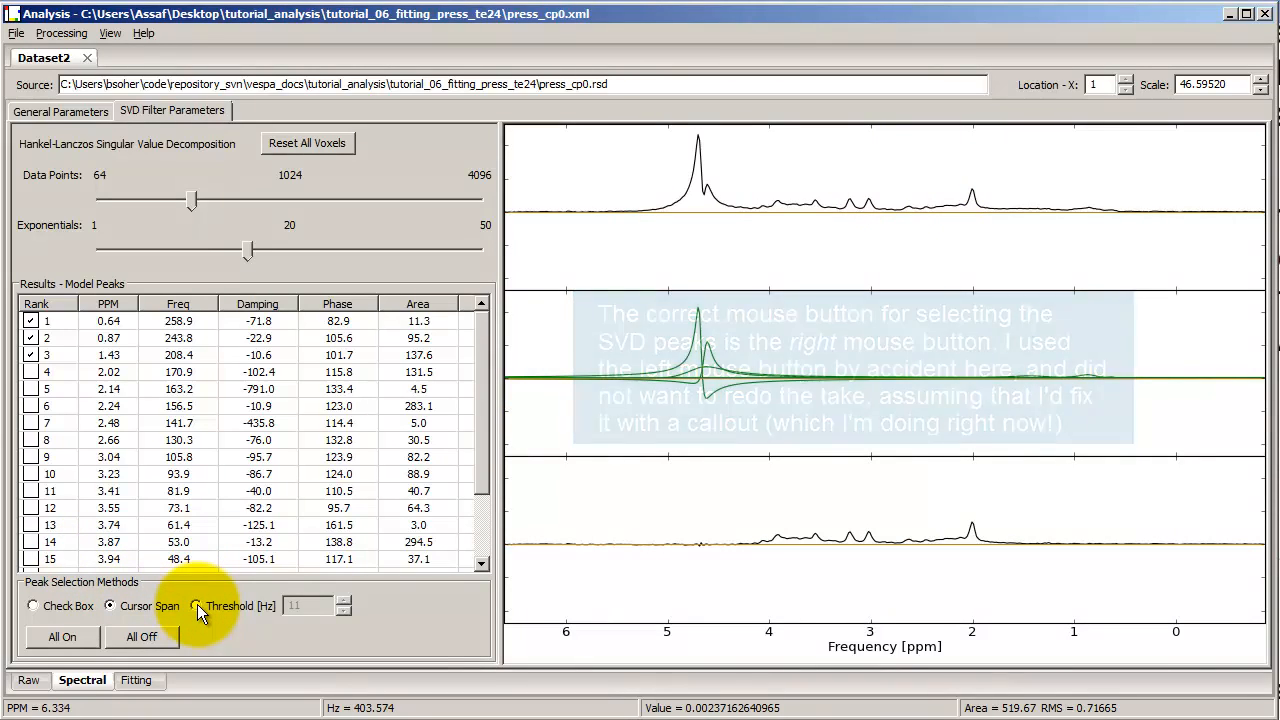
Step: Switch the peak selection method to Threshold at 11 Hz and review the last selected model peaks
{"action": "left_click", "coordinate": [197, 605]}
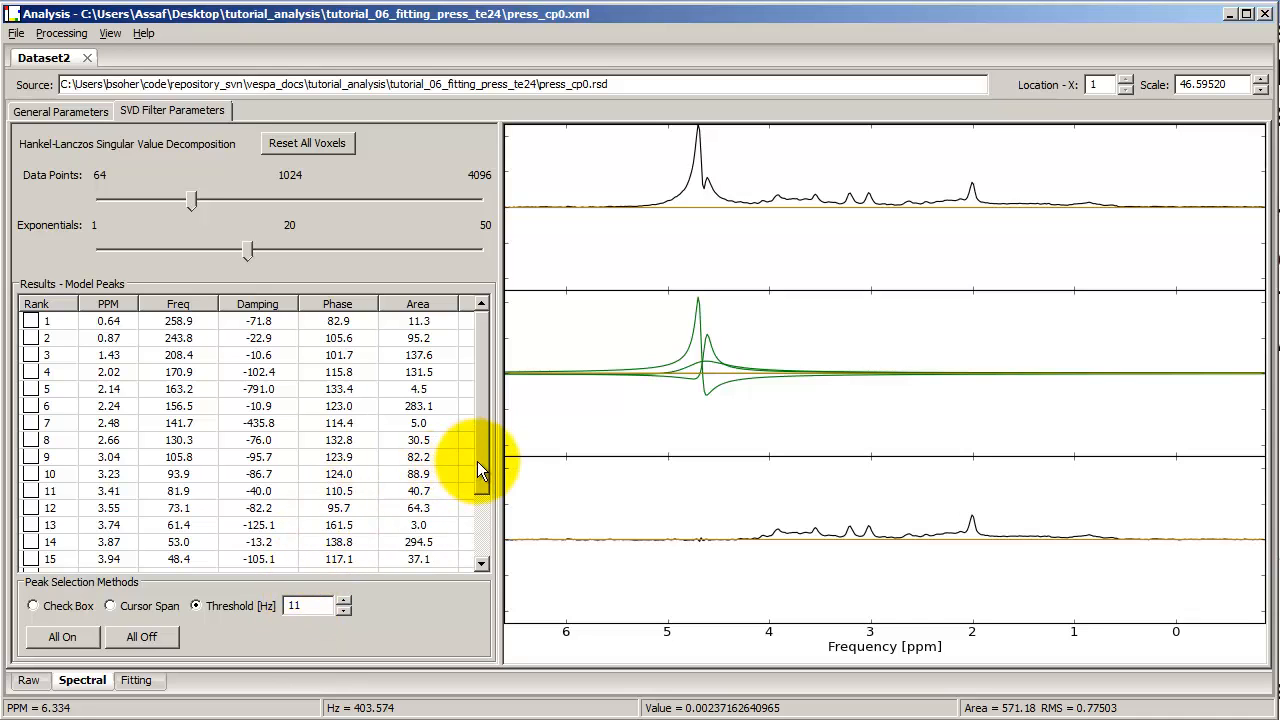
{"action": "left_click_drag", "start_coordinate": [479, 461], "coordinate": [485, 539]}
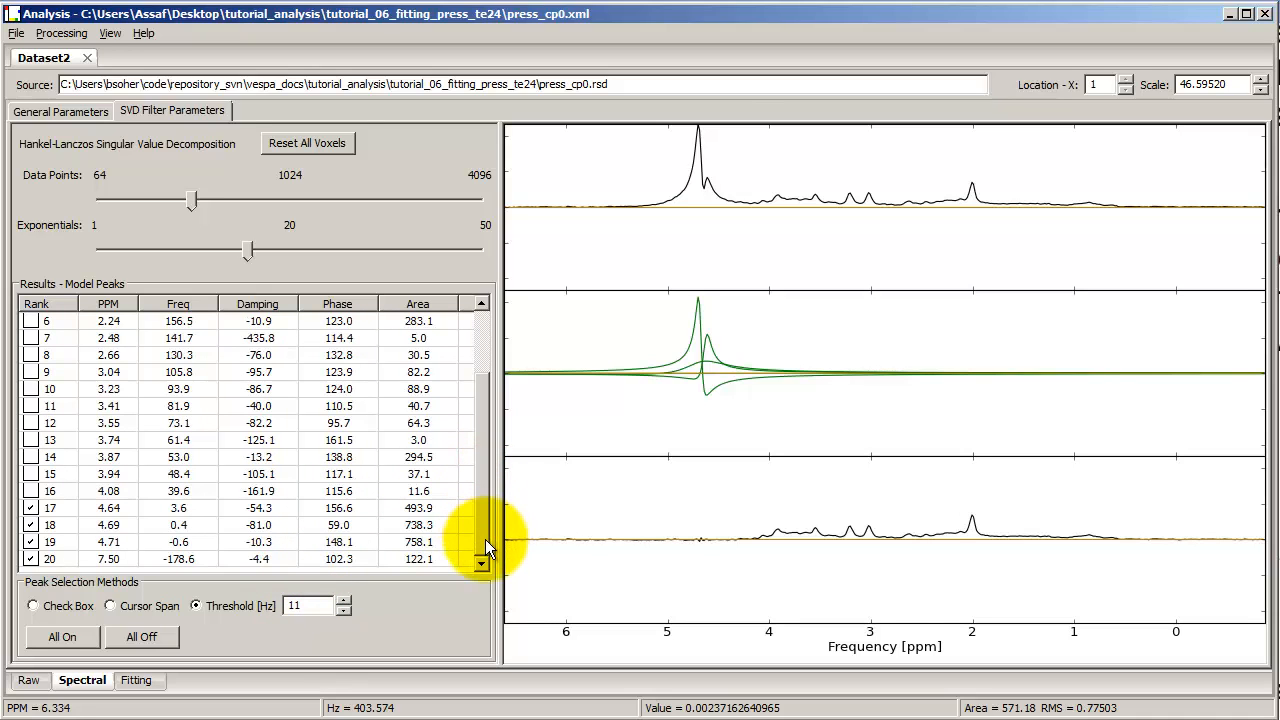
Step: Deselect model peak 20 using the Check Box method and return to the 11 Hz Threshold method
{"action": "left_click", "coordinate": [33, 605]}
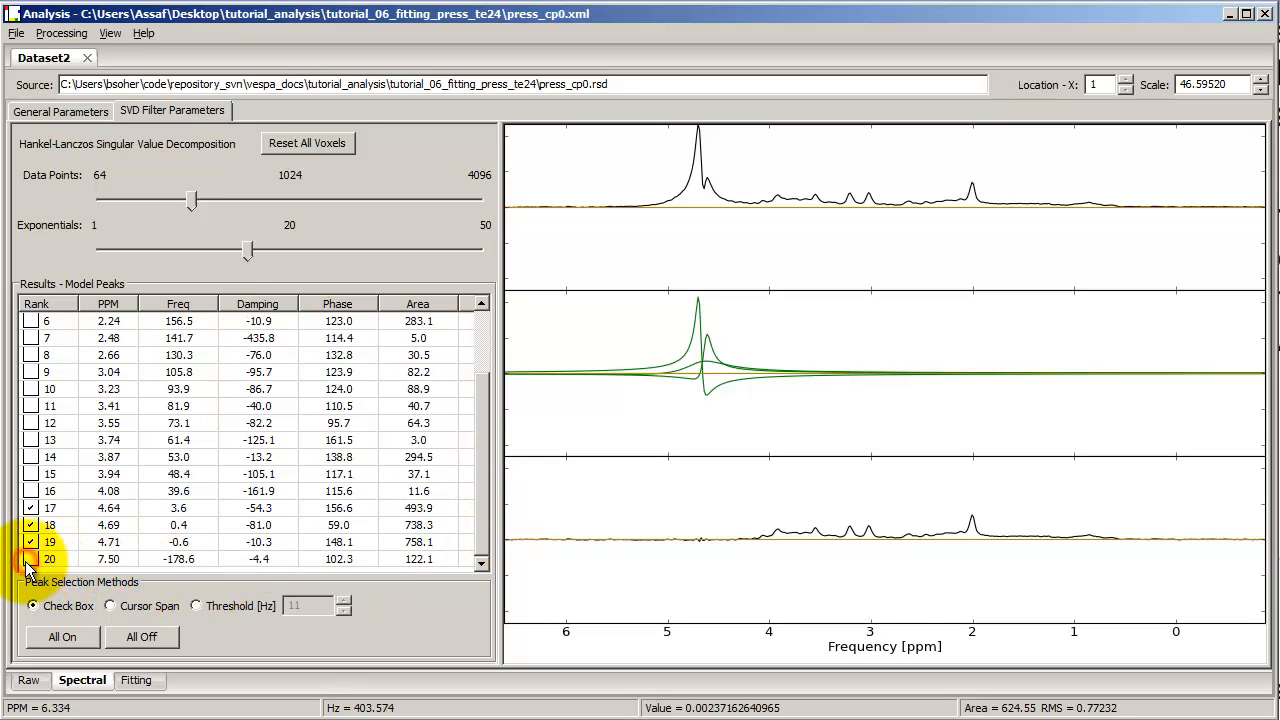
{"action": "left_click", "coordinate": [30, 560]}
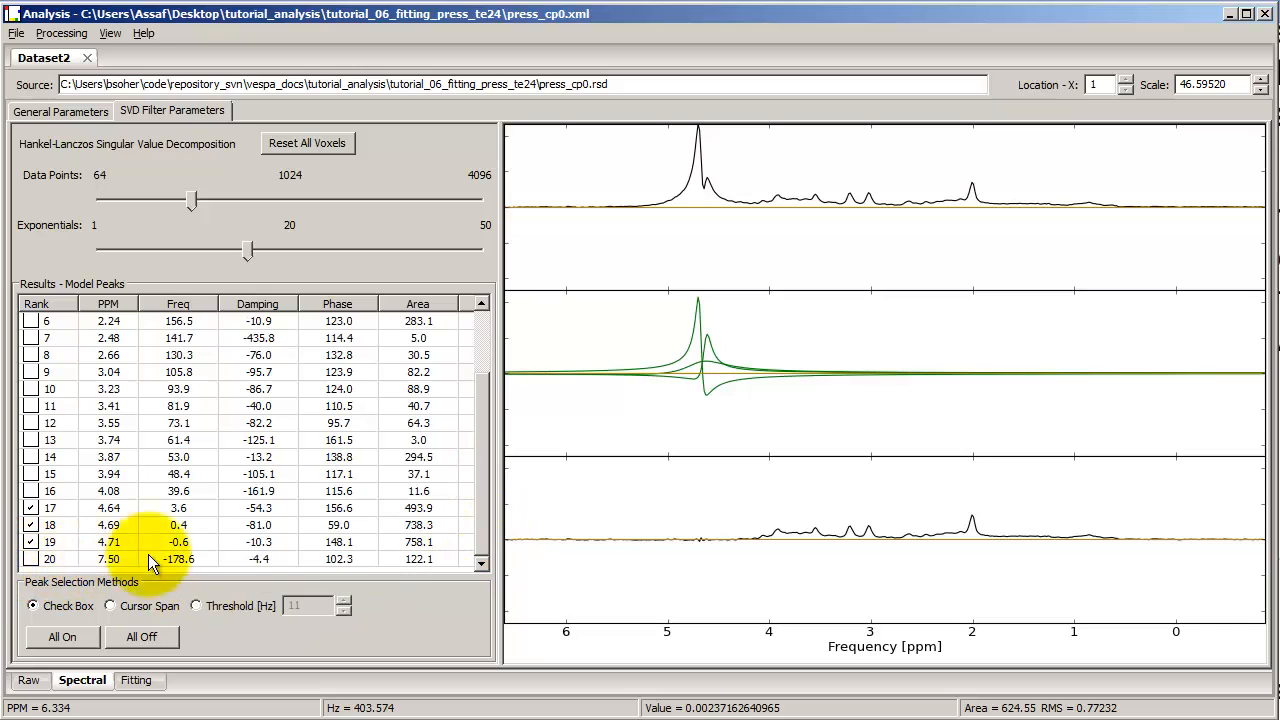
{"action": "left_click", "coordinate": [196, 604]}
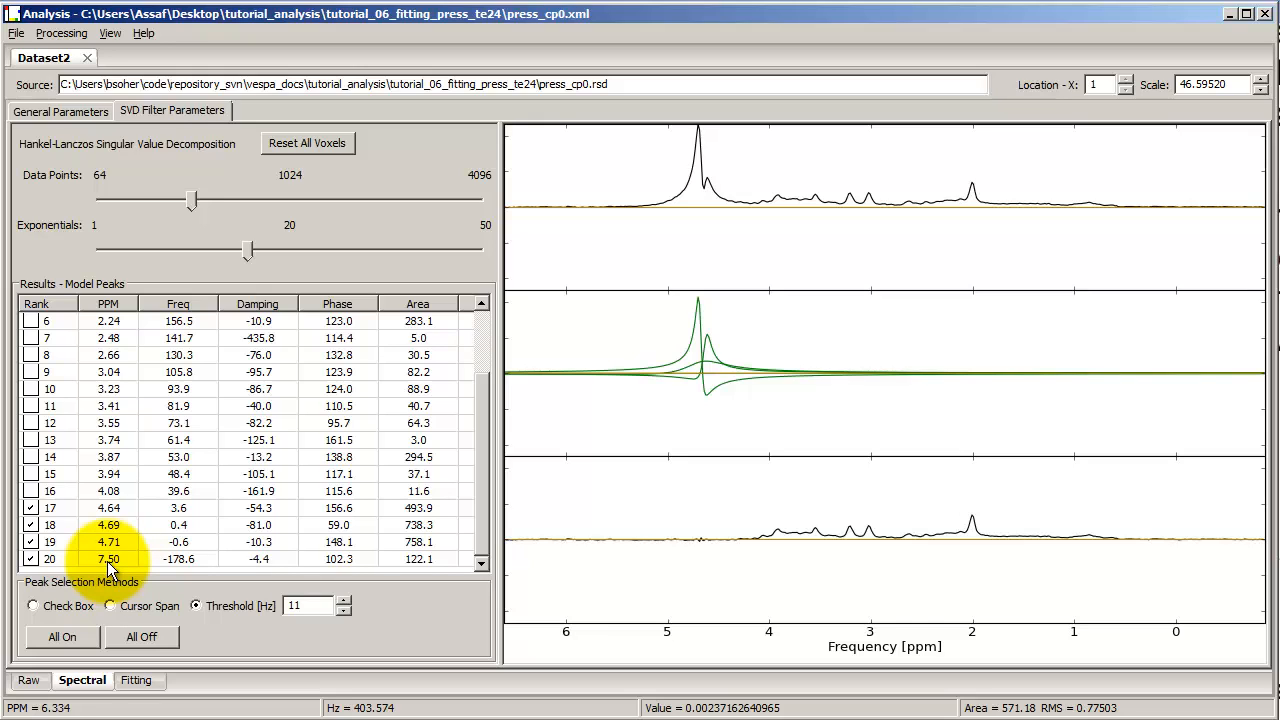
Step: Turn all model peaks on, turn them all off, and return to the 11 Hz Threshold selection method
{"action": "left_click", "coordinate": [69, 637]}
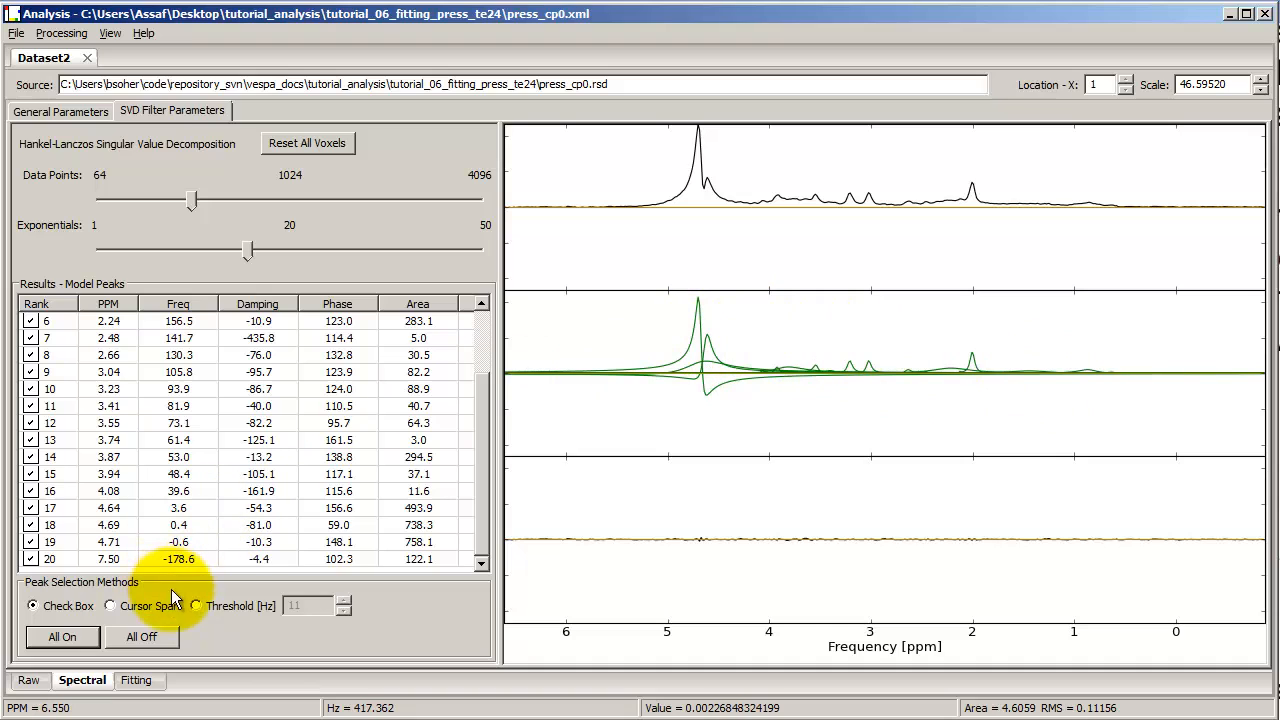
{"action": "left_click", "coordinate": [146, 640]}
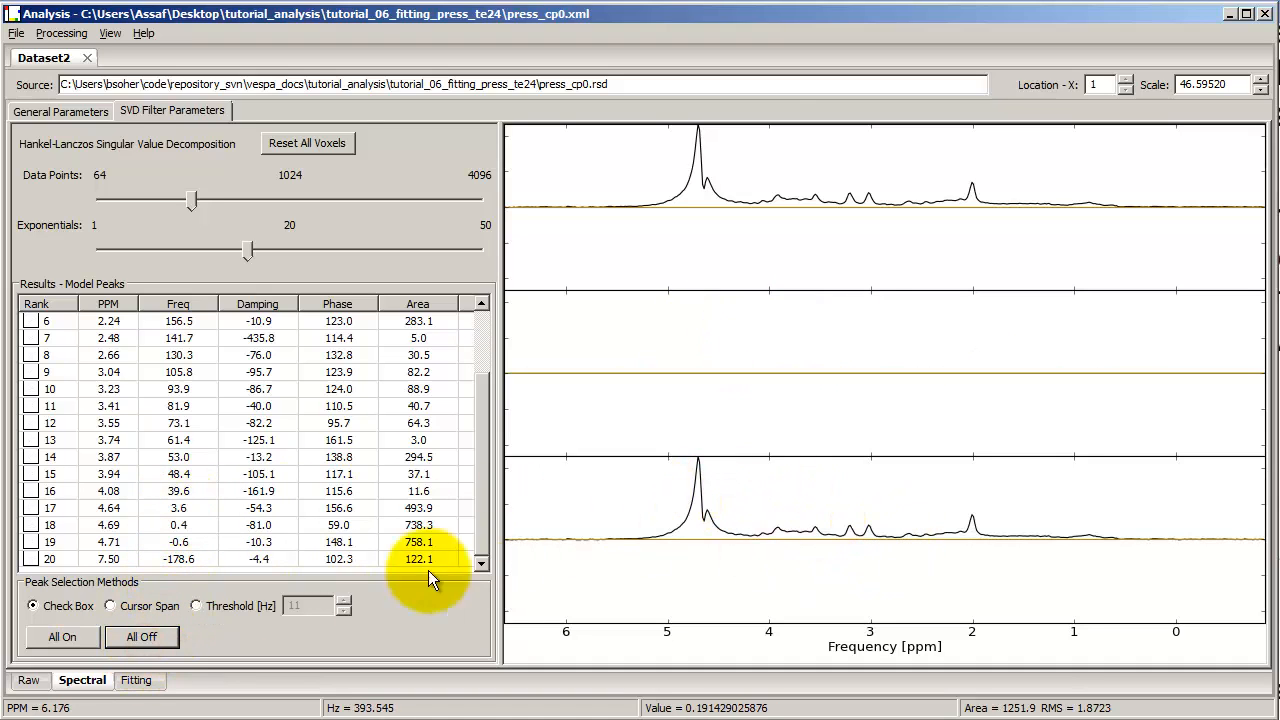
{"action": "left_click", "coordinate": [197, 605]}
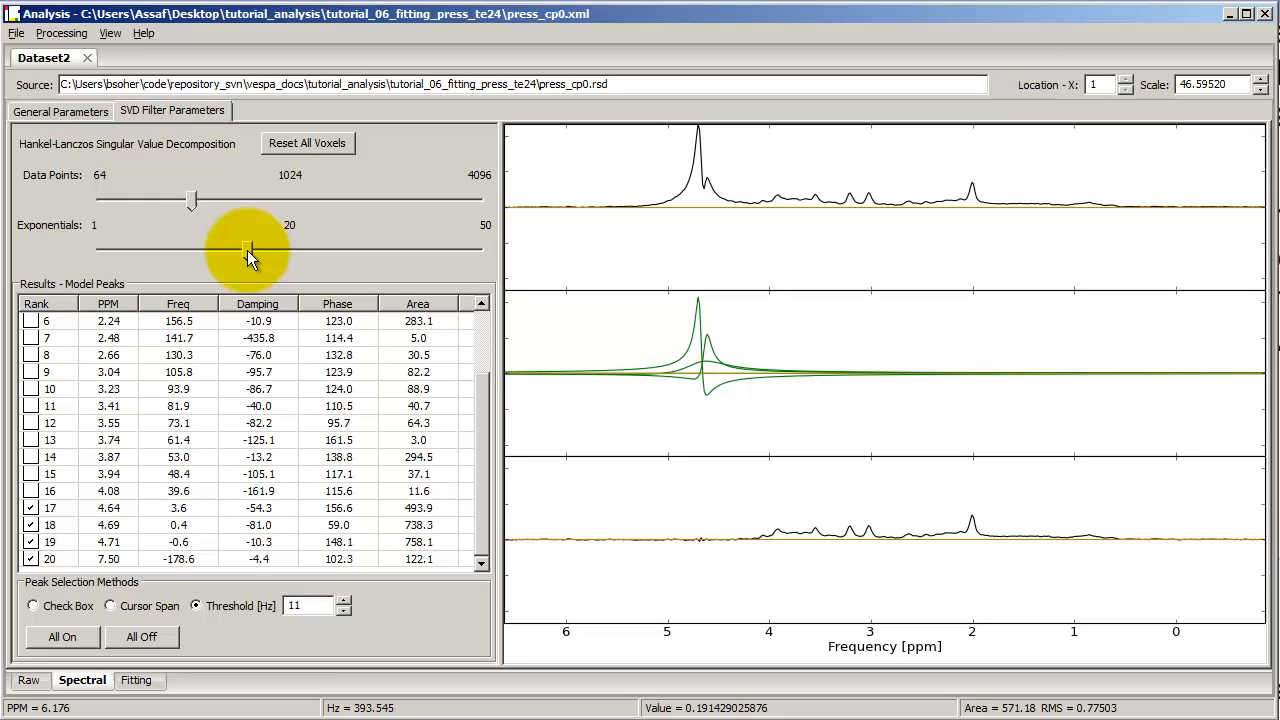
Step: Try the SVD decomposition with 11 and 5 exponentials, and restore the number of exponentials to 20
{"action": "left_click_drag", "start_coordinate": [247, 250], "coordinate": [177, 256]}
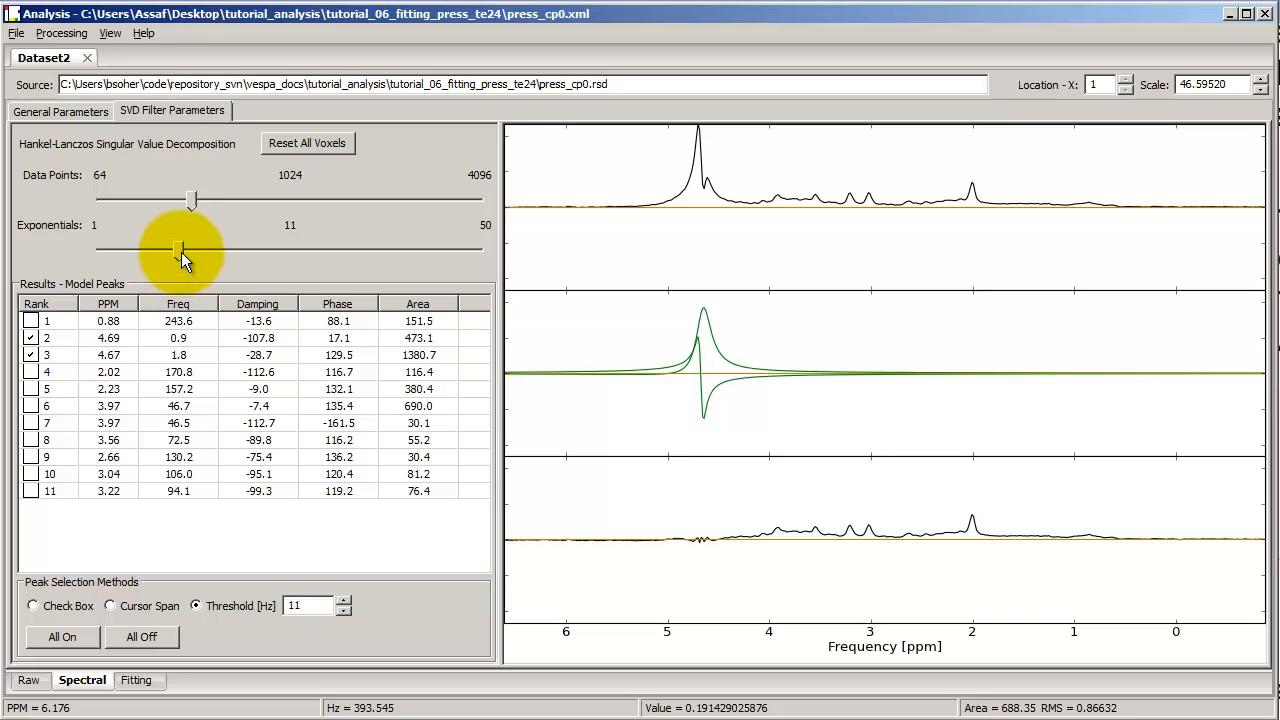
{"action": "left_click_drag", "start_coordinate": [181, 253], "coordinate": [135, 254]}
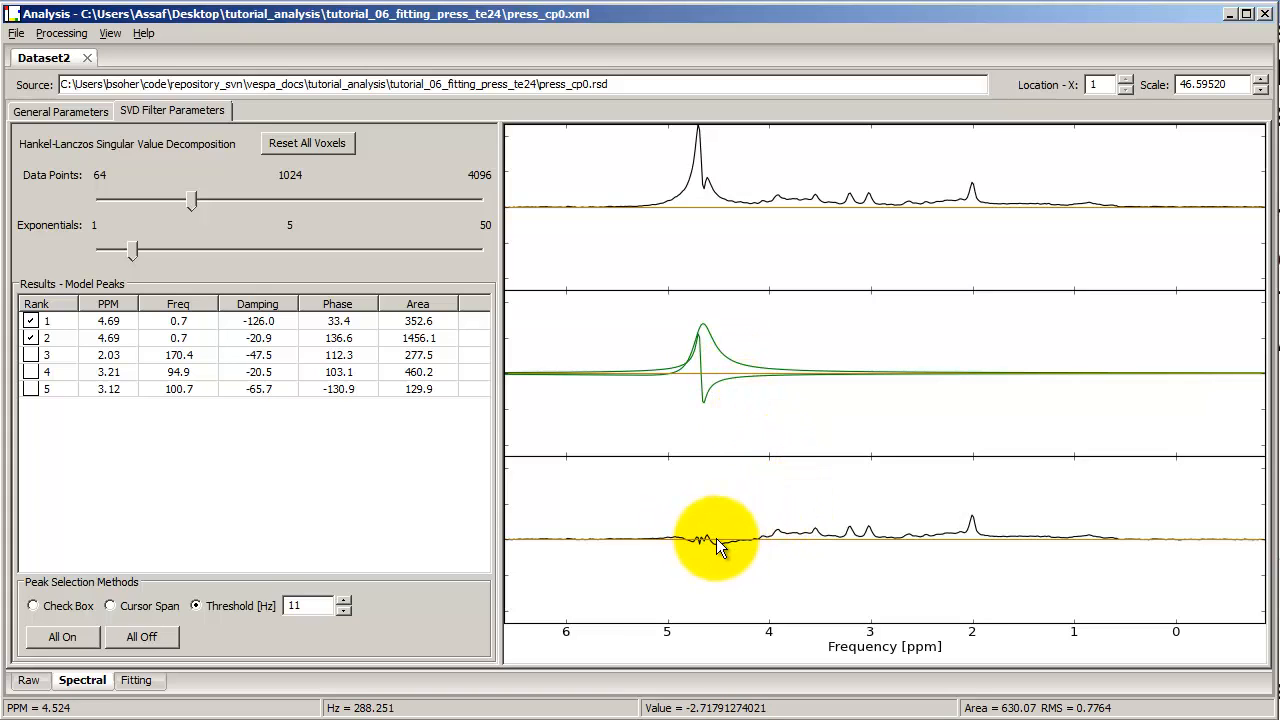
{"action": "left_click_drag", "start_coordinate": [135, 258], "coordinate": [245, 251]}
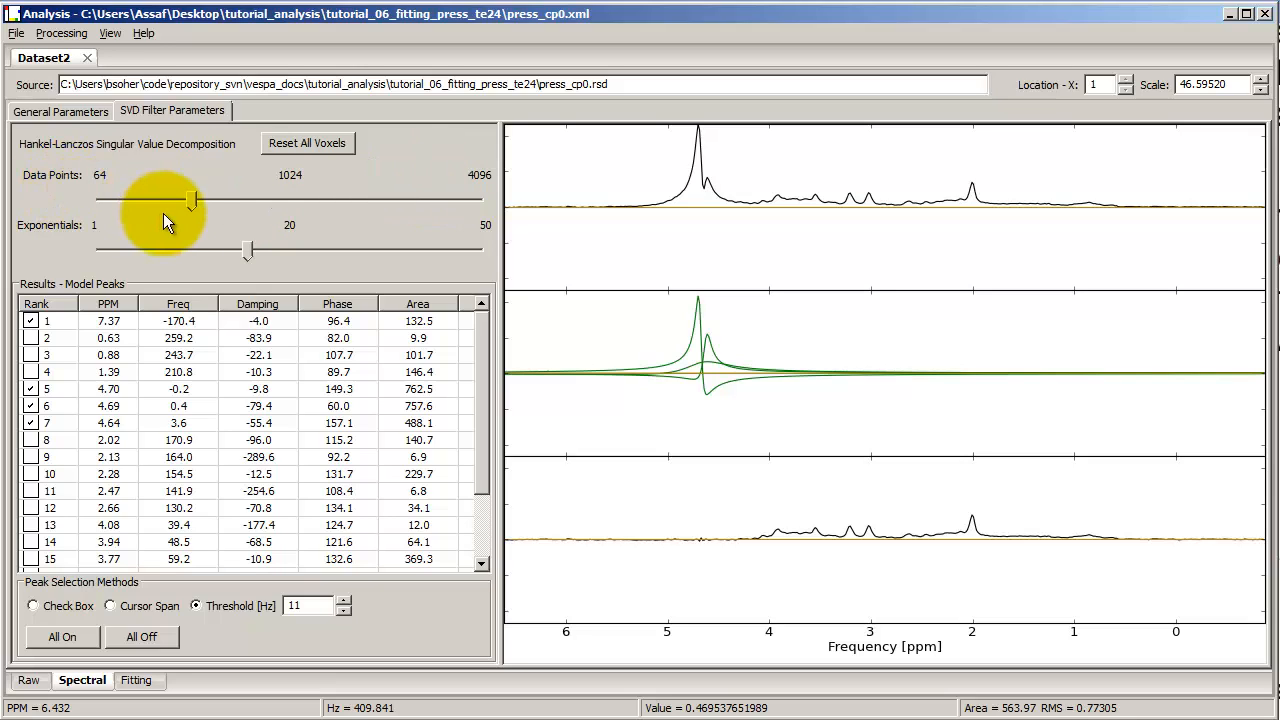
Step: Try the SVD decomposition with 4096 data points, and reduce the data points to about 1112
{"action": "mouse_move", "coordinate": [191, 199]}
{"action": "left_mouse_down"}
{"action": "mouse_move", "coordinate": [391, 199]}
{"action": "mouse_move", "coordinate": [459, 174]}
{"action": "mouse_move", "coordinate": [493, 179]}
{"action": "left_mouse_up"}
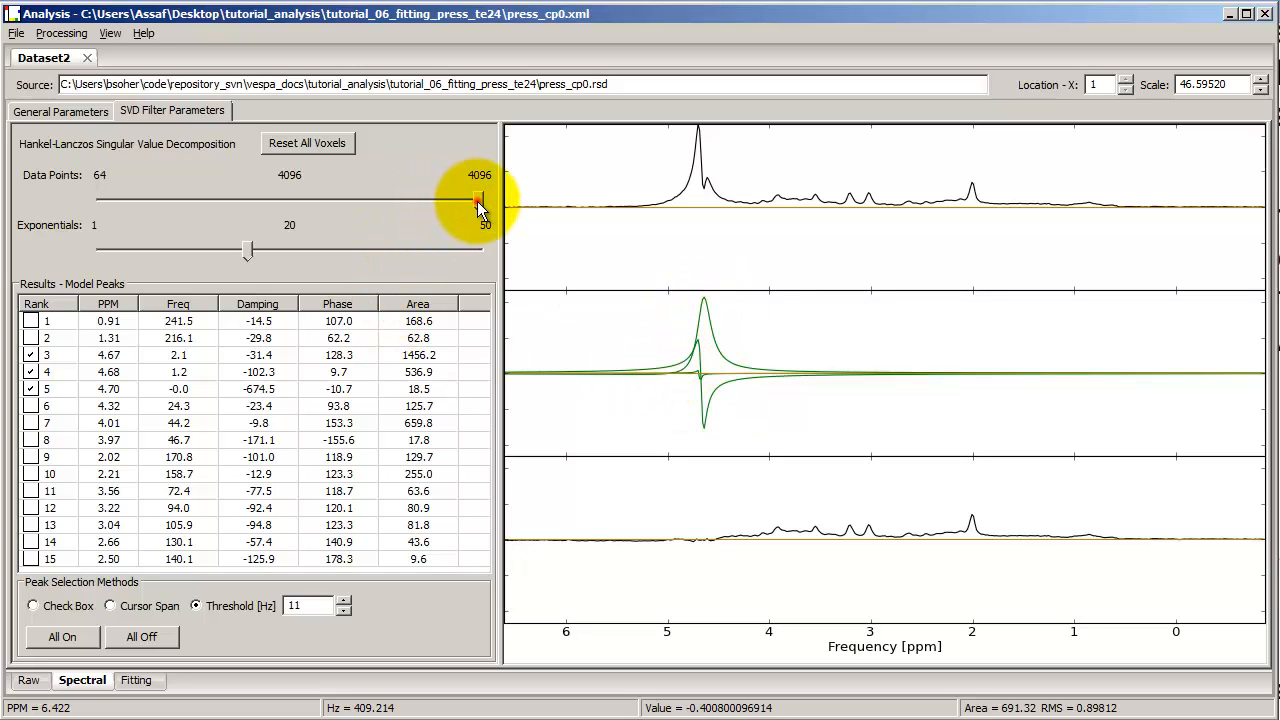
{"action": "left_click_drag", "start_coordinate": [477, 201], "coordinate": [198, 217]}
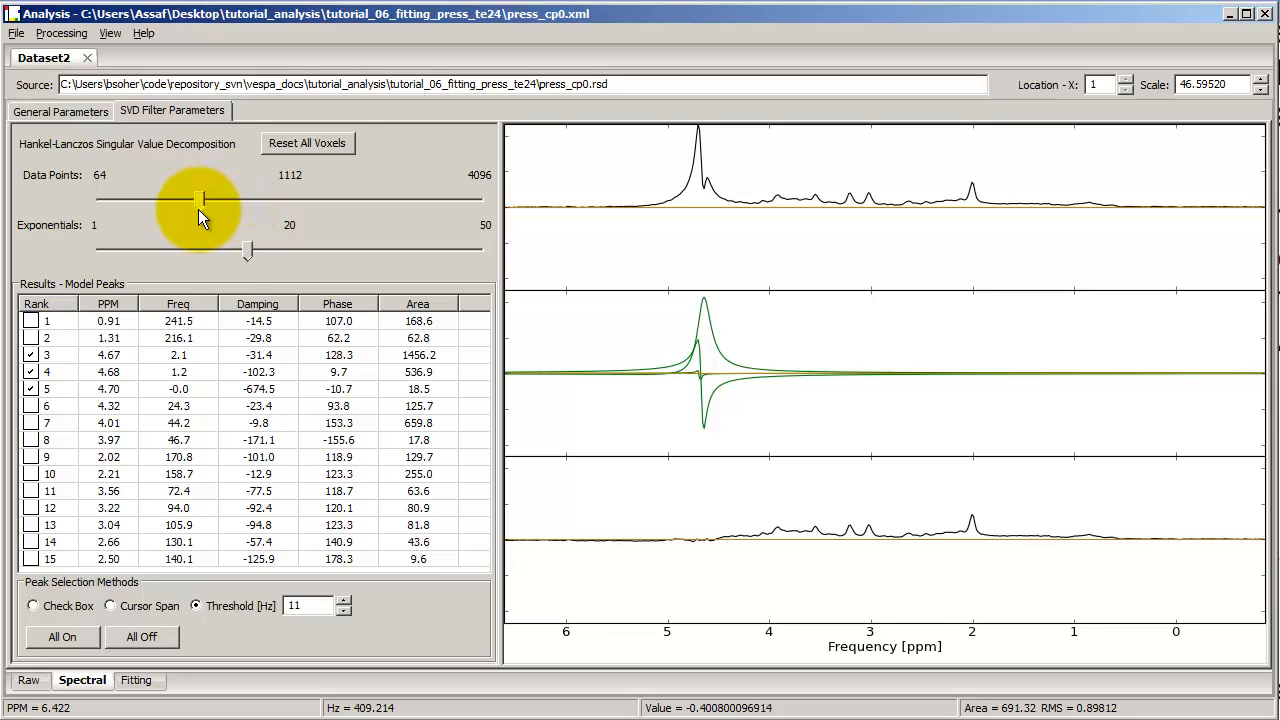